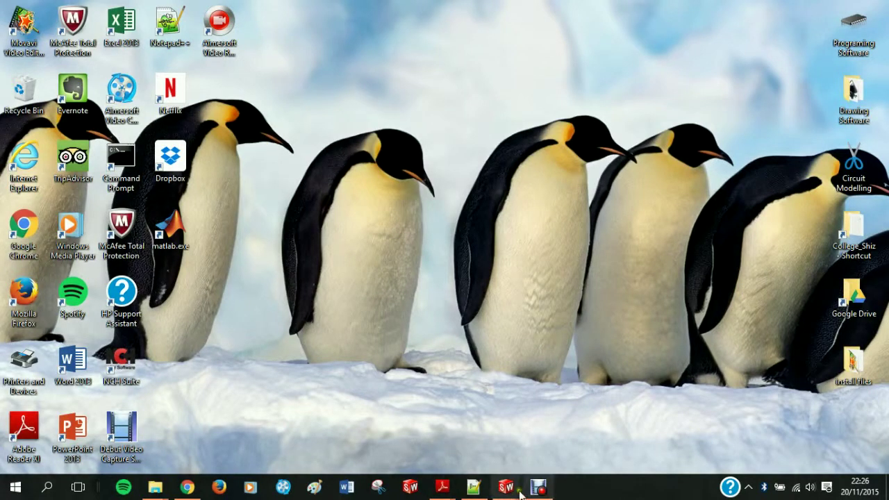
Step: Bring up the assembly_flat_adapter window and orbit the robot to a front three-quarter view
left_click(519, 492)
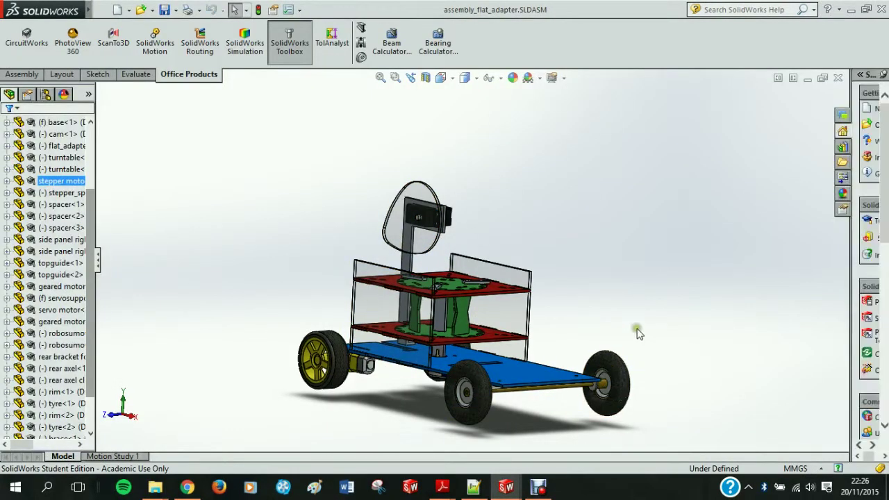
middle_click_drag(637, 332, 535, 291)
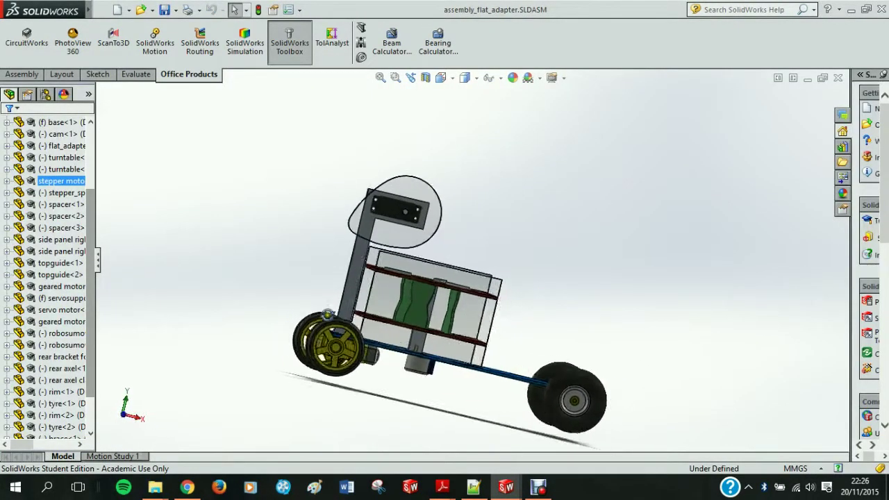
middle_click_drag(292, 306, 254, 315)
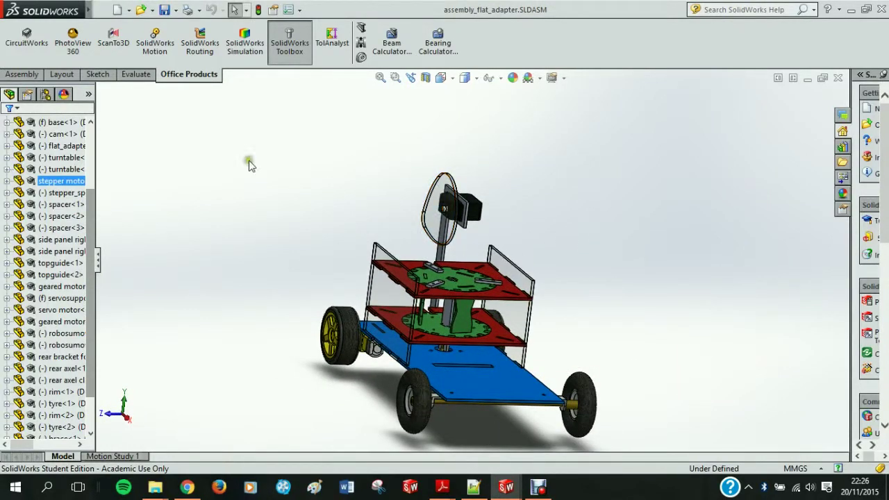
Step: Bring up the New SolidWorks Document dialog over the robot assembly
left_click(97, 7)
left_click(394, 156)
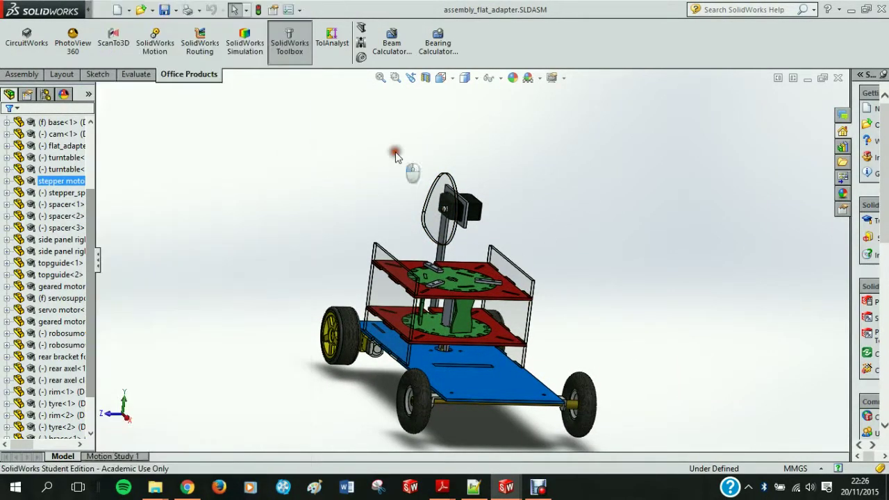
left_click(130, 11)
Step: Create a new drawing on a custom 600 mm × 300 mm sheet
left_click(119, 11)
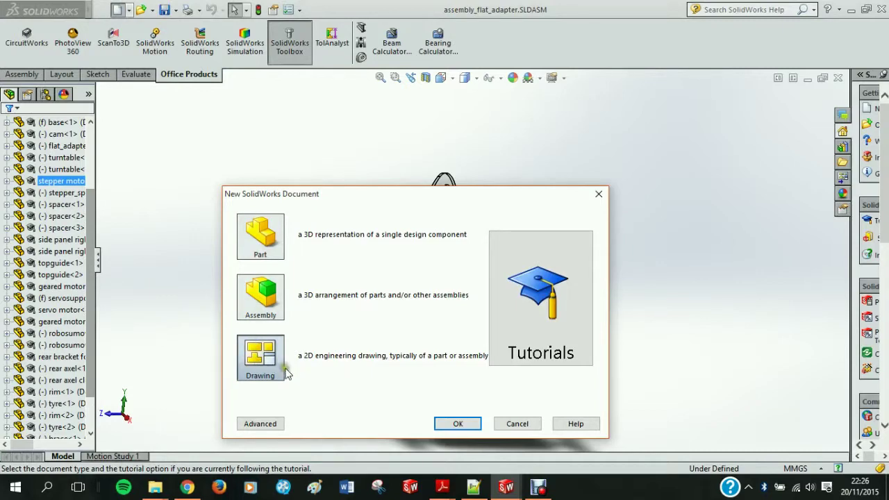
double_click(267, 354)
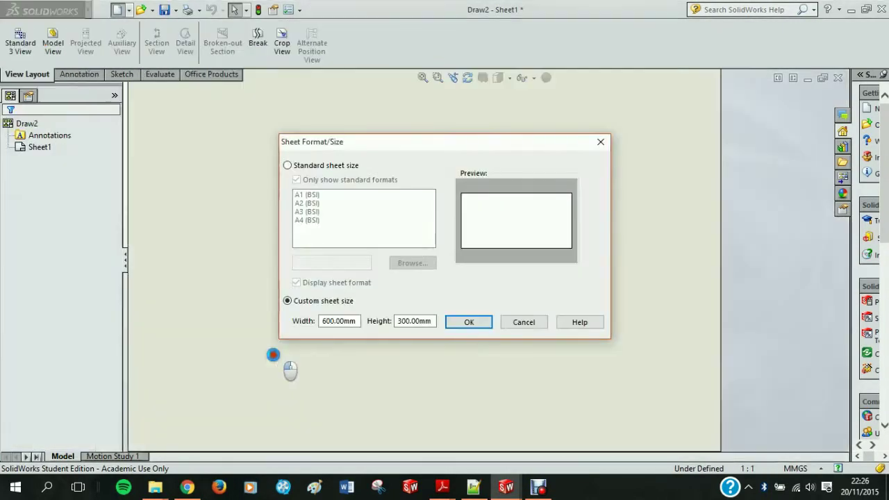
left_click(327, 324)
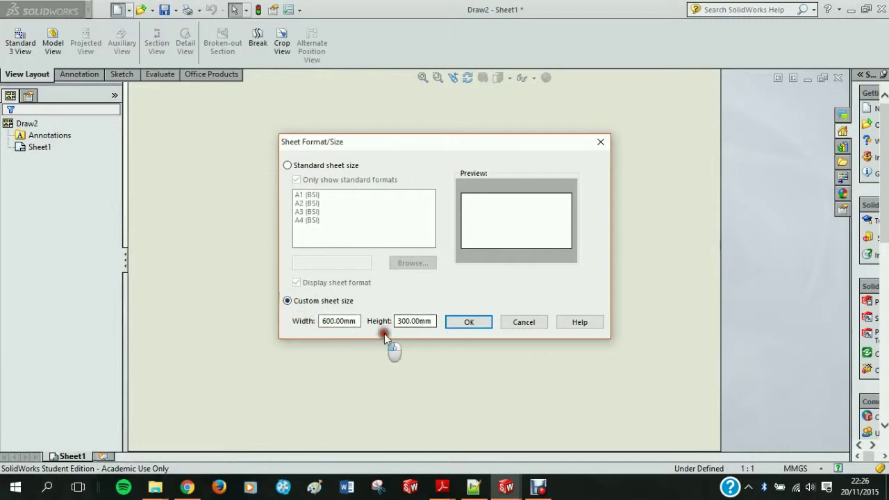
left_click(469, 323)
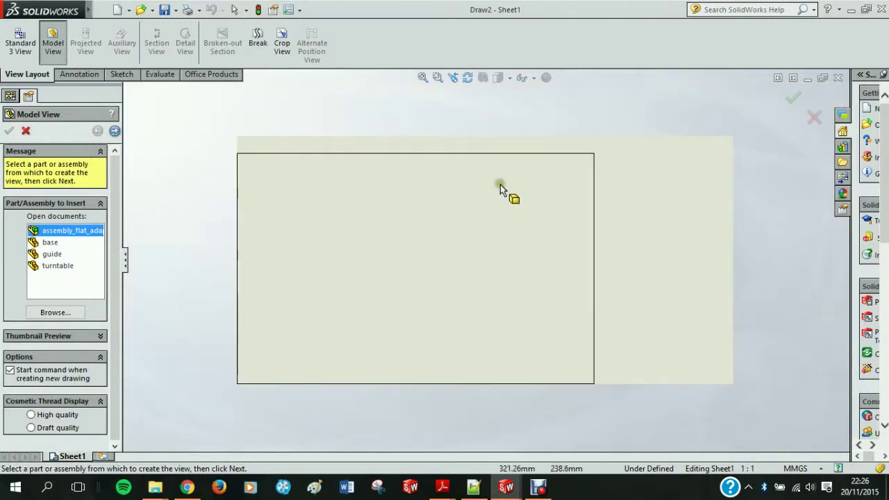
Step: Save Draw2.SLDDRW into a new 'dwaings' folder under Final Robot and close the drawing
left_click(163, 10)
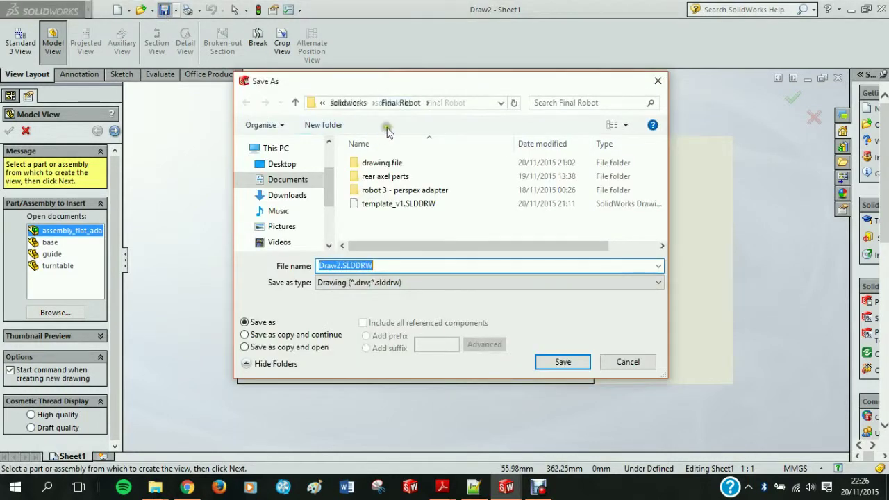
left_click(331, 122)
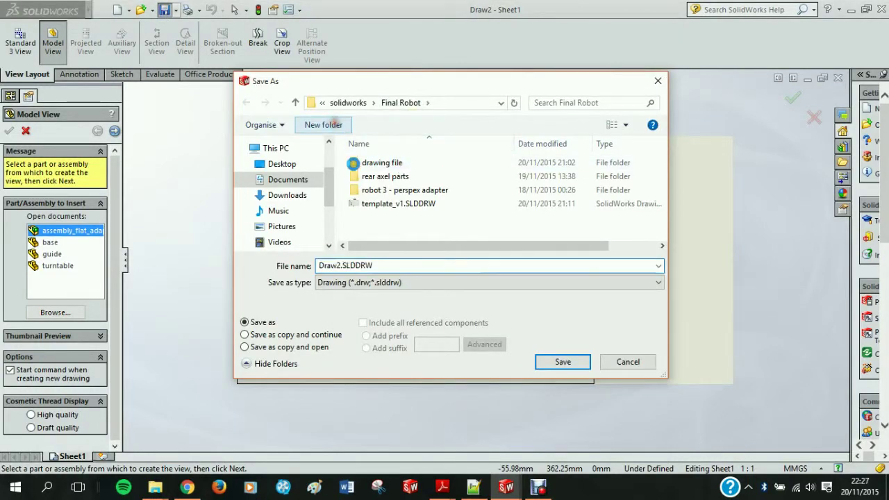
type("dwaings")
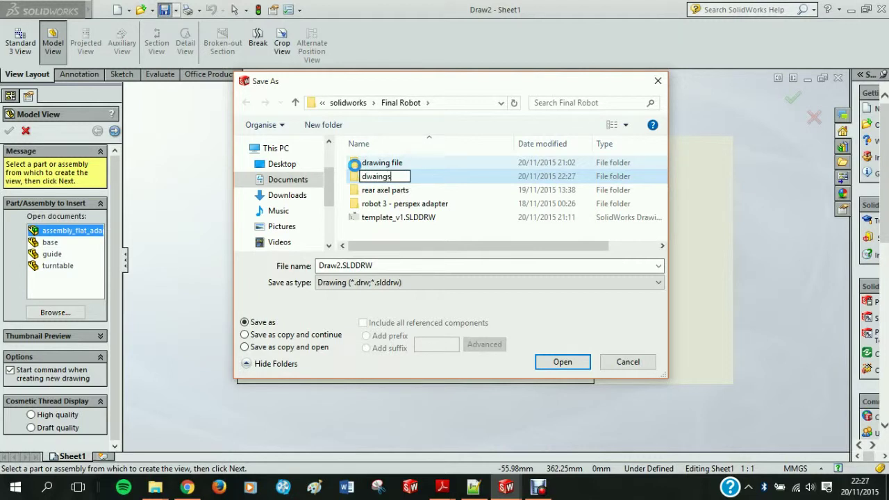
key("Return")
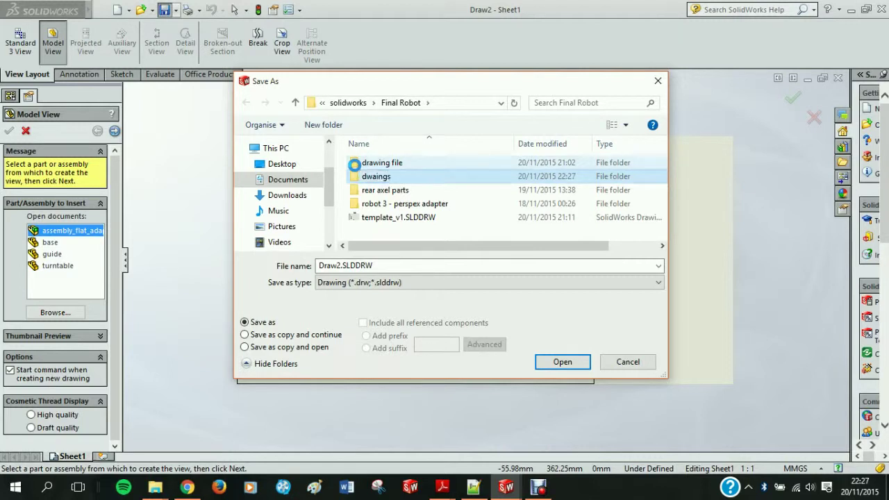
key("Return")
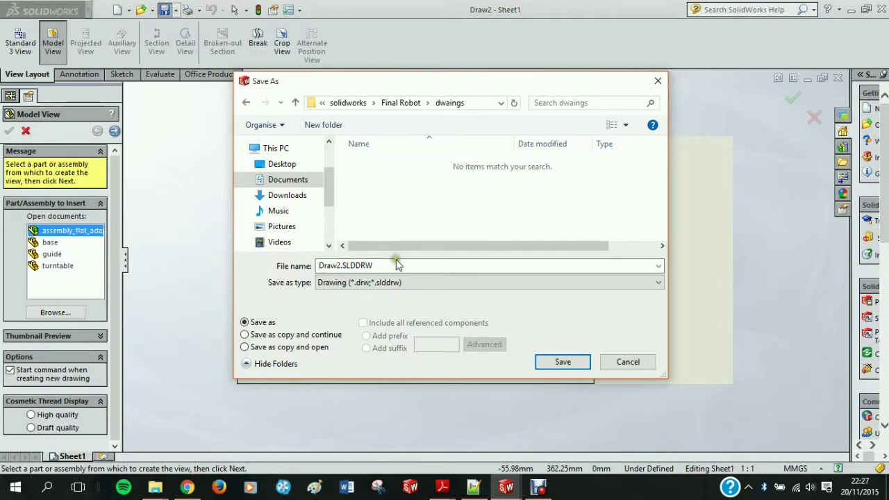
left_click(571, 365)
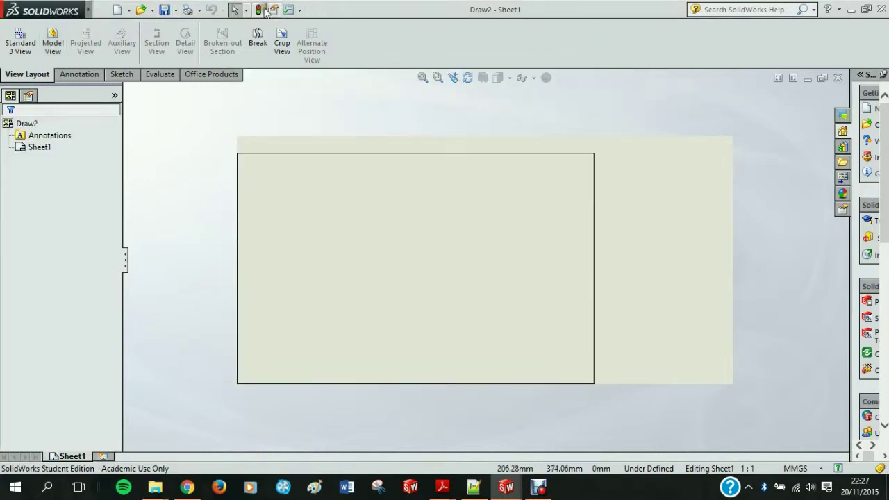
left_click(838, 79)
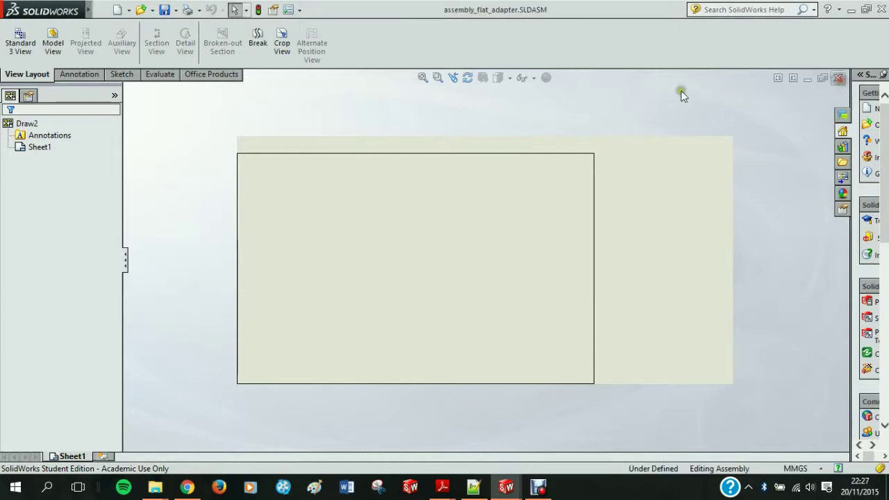
Step: Reopen Draw2.SLDDRW from the dwaings folder
left_click(141, 11)
double_click(401, 142)
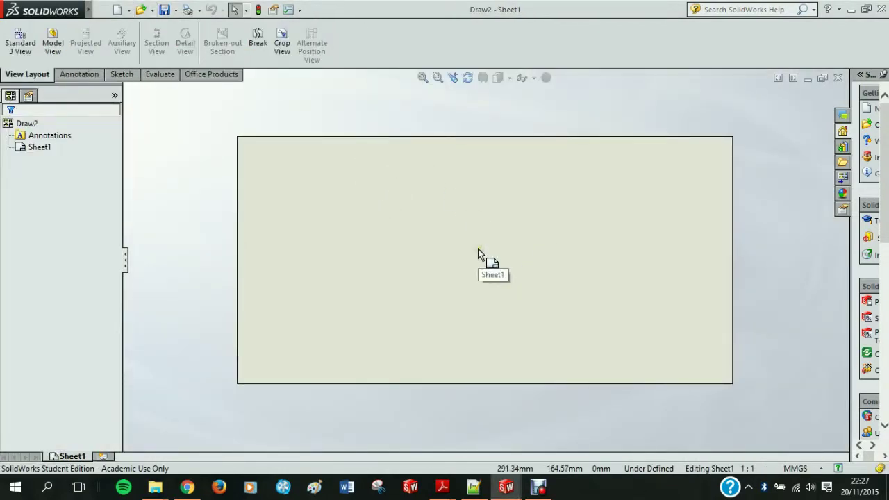
Step: Start a Model View of the base part and choose its orientation
left_click(55, 36)
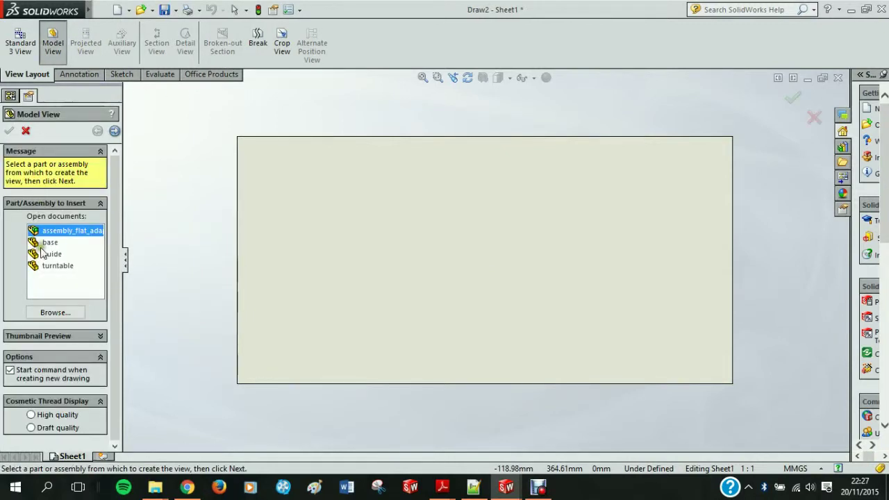
double_click(49, 242)
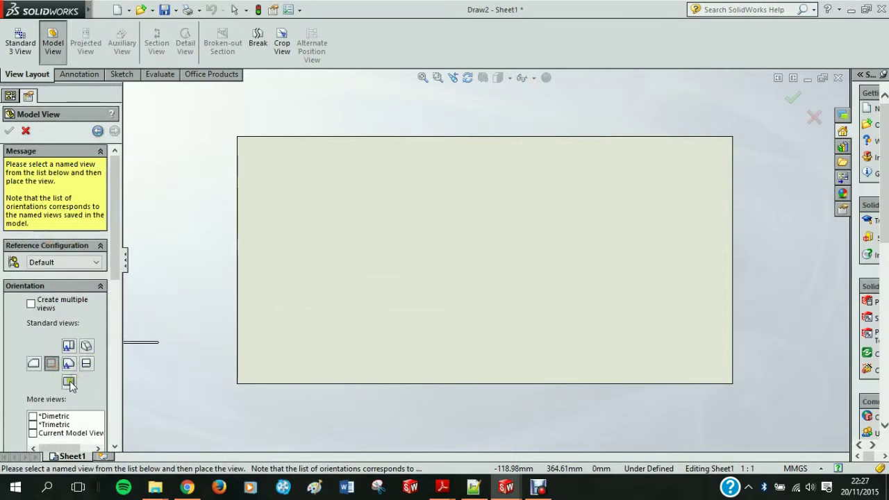
left_click(70, 383)
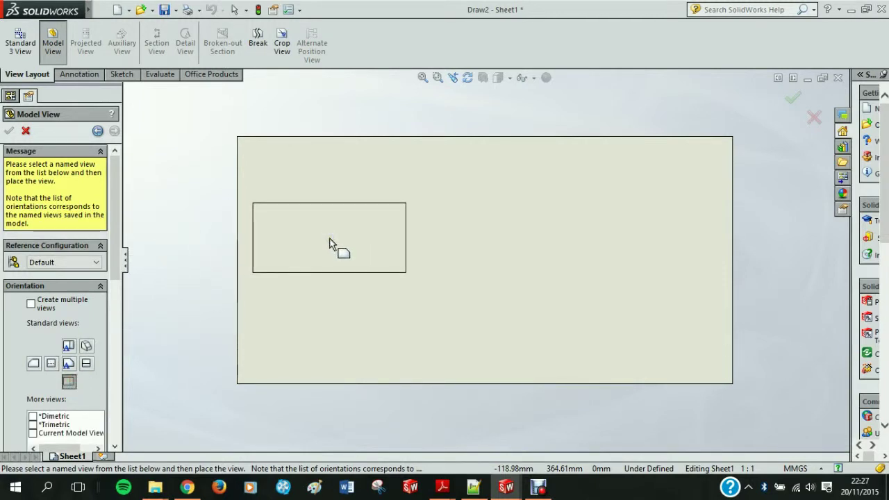
Step: Give the base part view a custom 1:1 scale
scroll(95, 321, "down", 10)
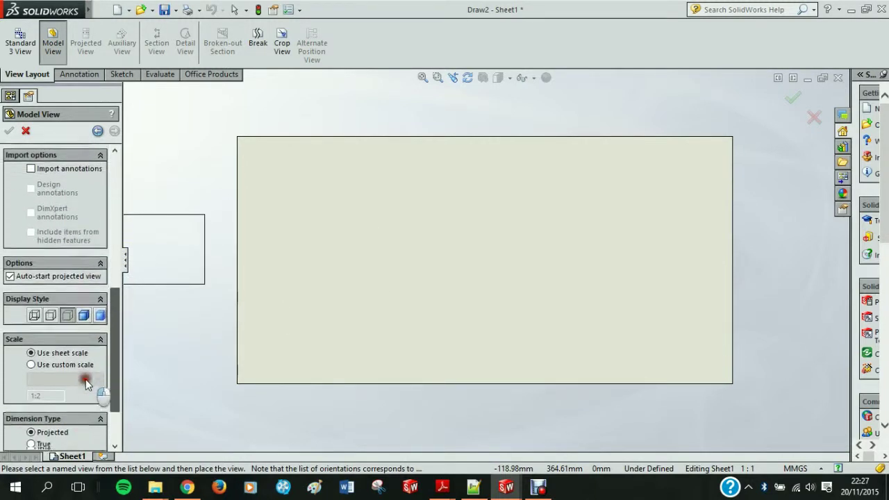
scroll(85, 379, "down", 1)
left_click(31, 329)
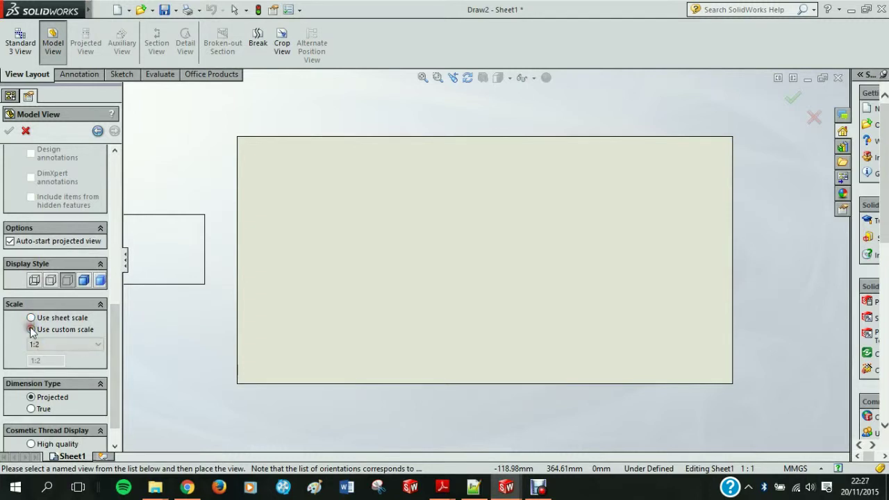
left_click(94, 344)
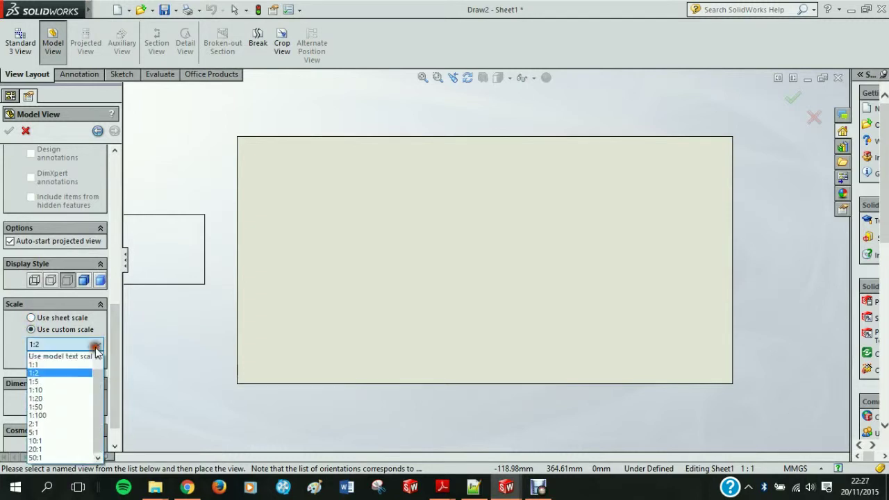
left_click(47, 365)
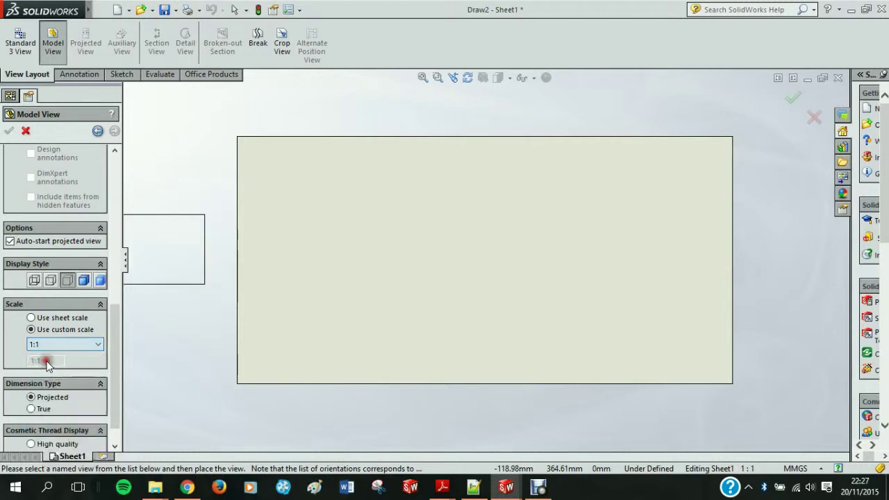
left_click(393, 212)
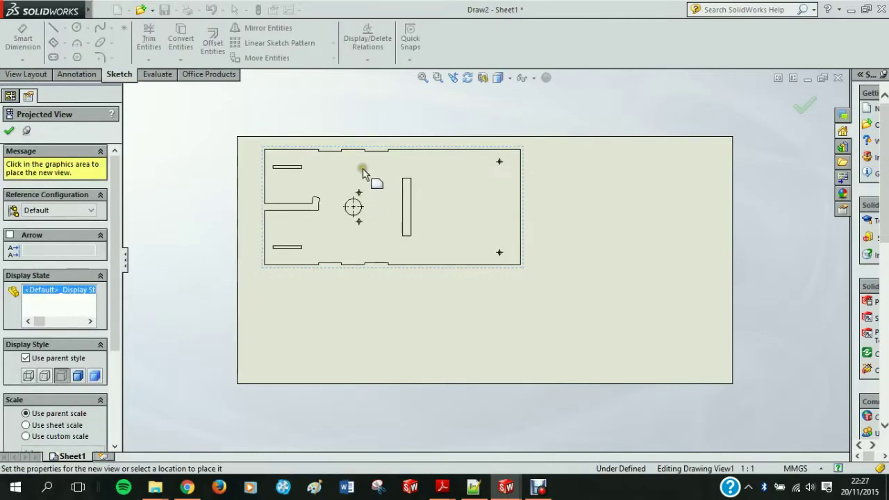
scroll(294, 166, "down", 5)
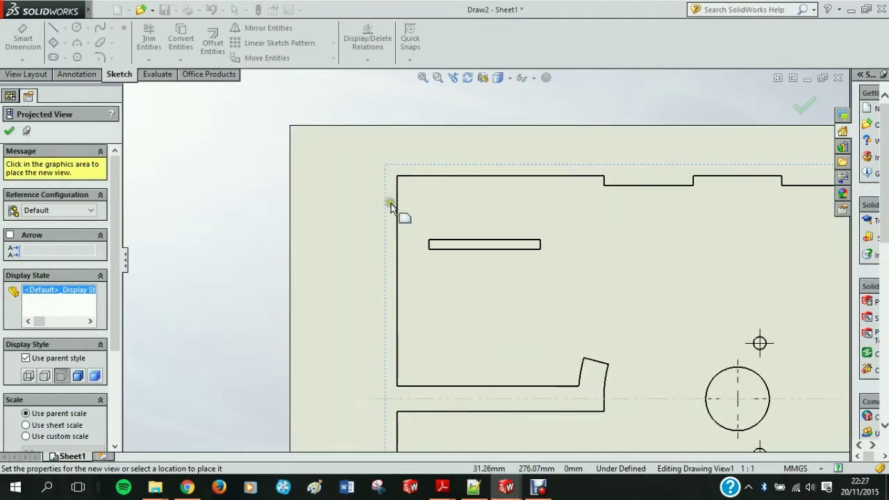
left_click(11, 132)
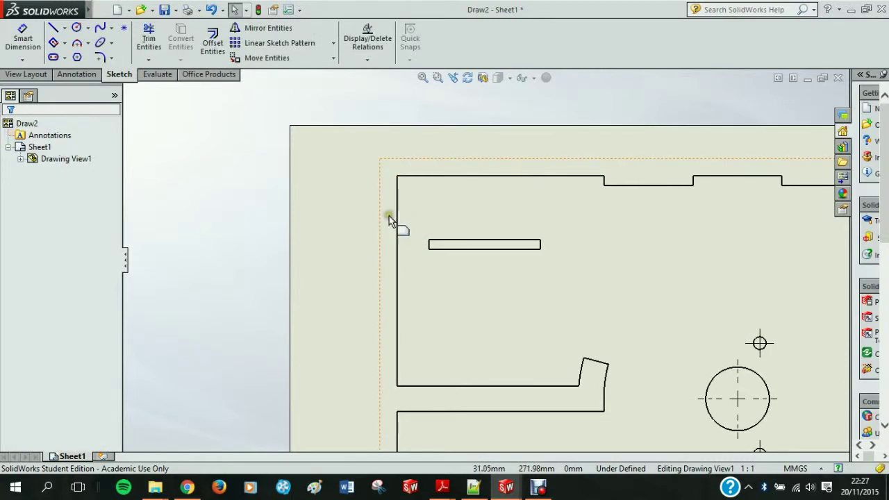
left_click_drag(396, 216, 293, 170)
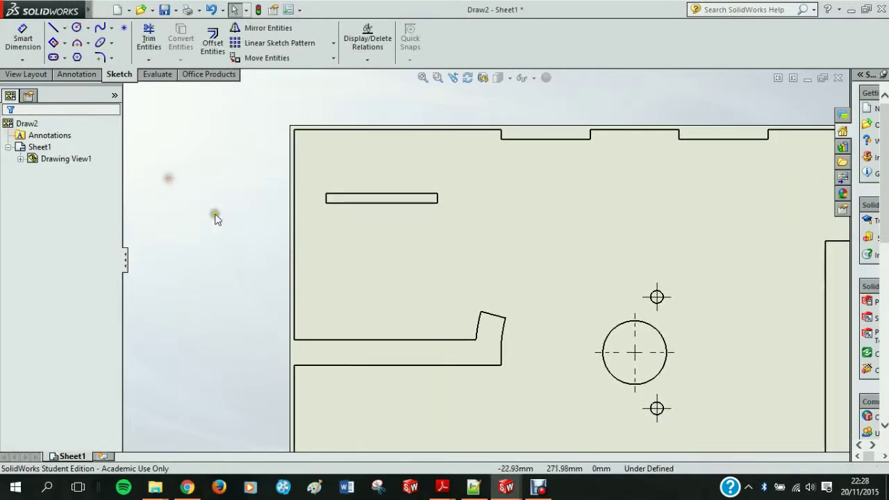
scroll(760, 445, "up", 4)
scroll(722, 379, "up", 2)
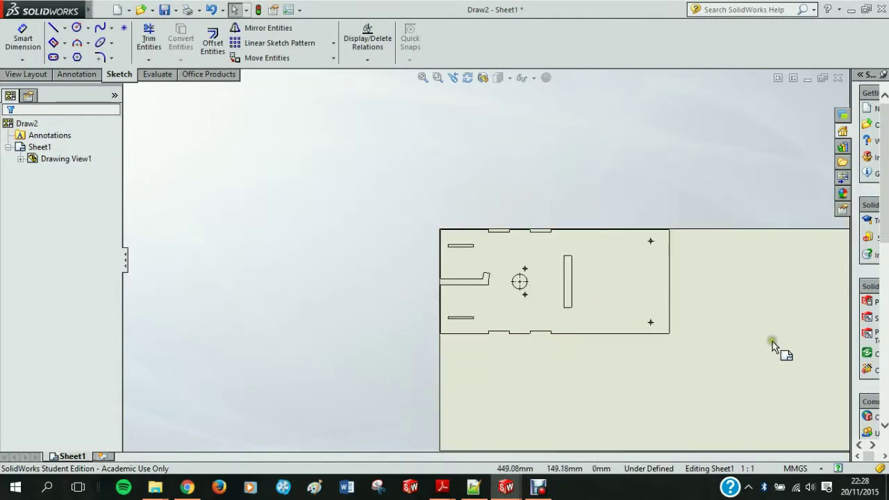
scroll(750, 336, "up", 2)
scroll(565, 253, "down", 4)
left_click(124, 9)
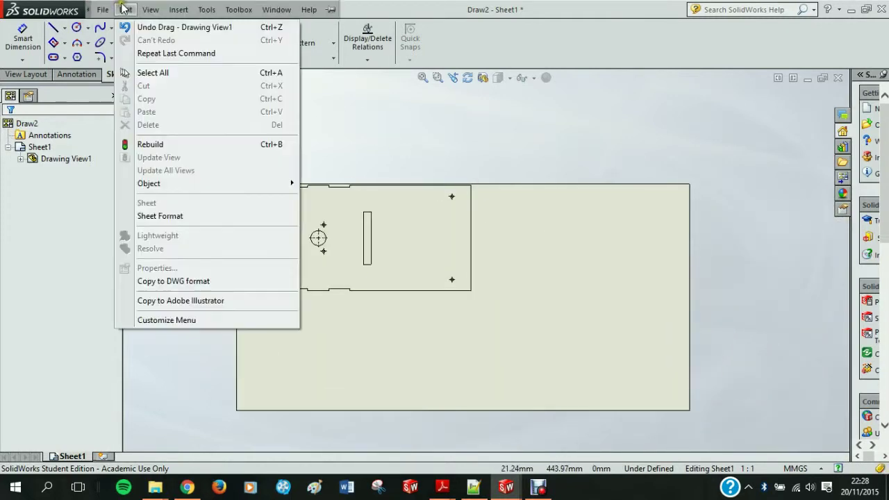
mouse_move(96, 18)
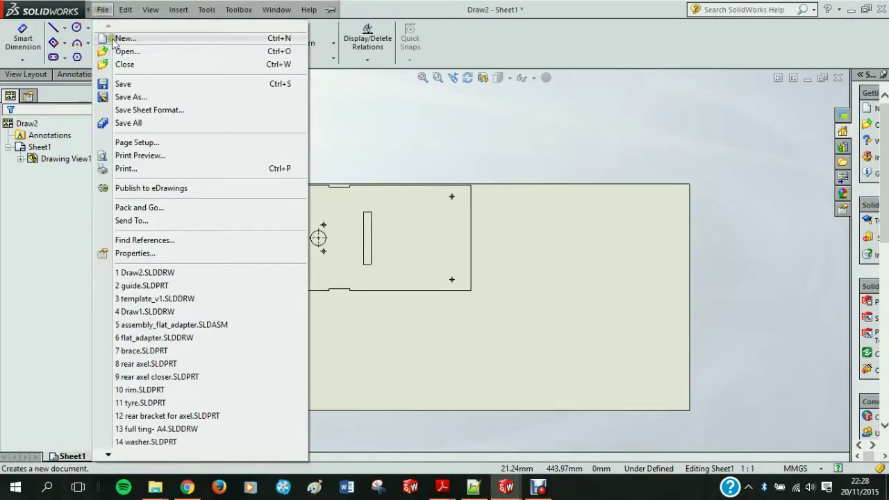
left_click(375, 112)
Step: Insert a Model View of the guide part to the right of the base view
left_click(28, 74)
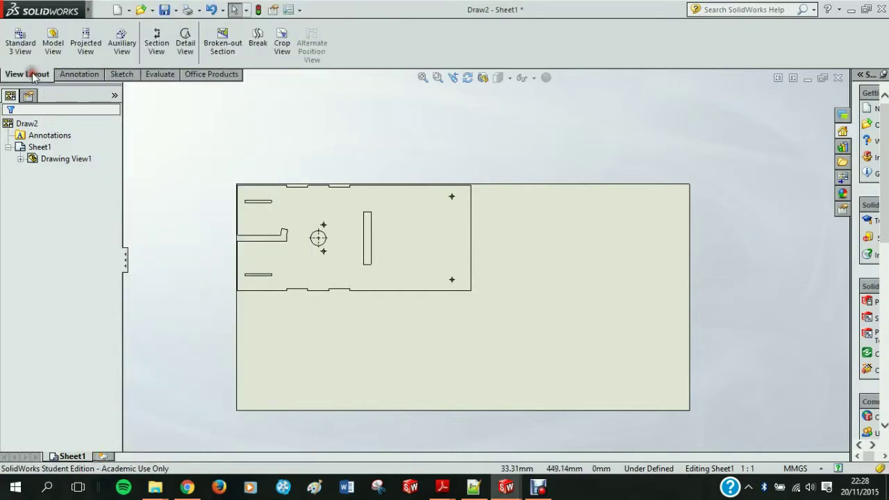
left_click(53, 40)
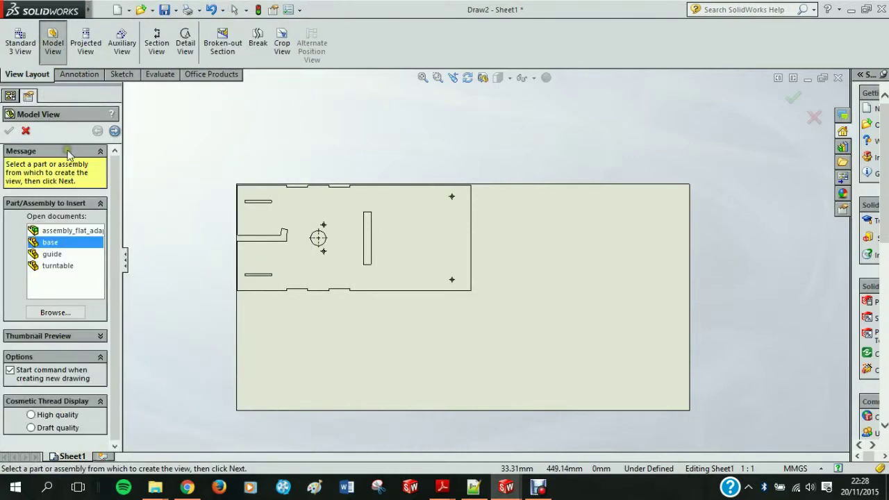
left_click(53, 254)
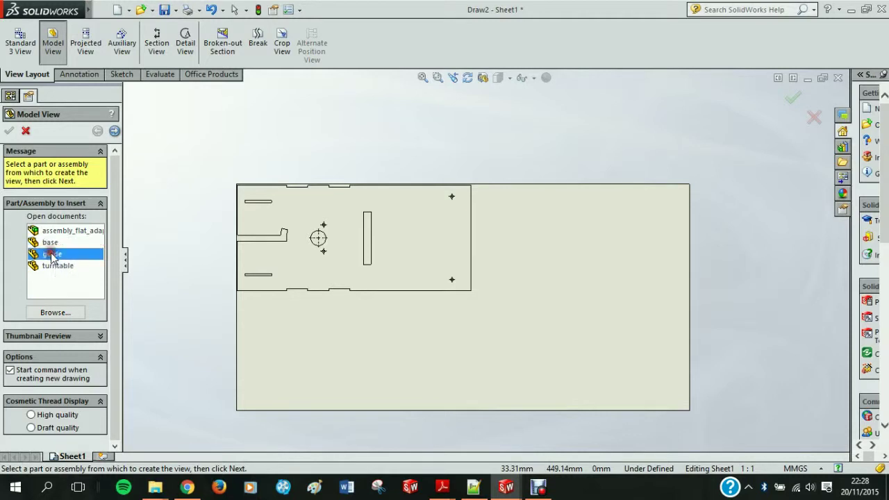
left_click(84, 254)
double_click(76, 256)
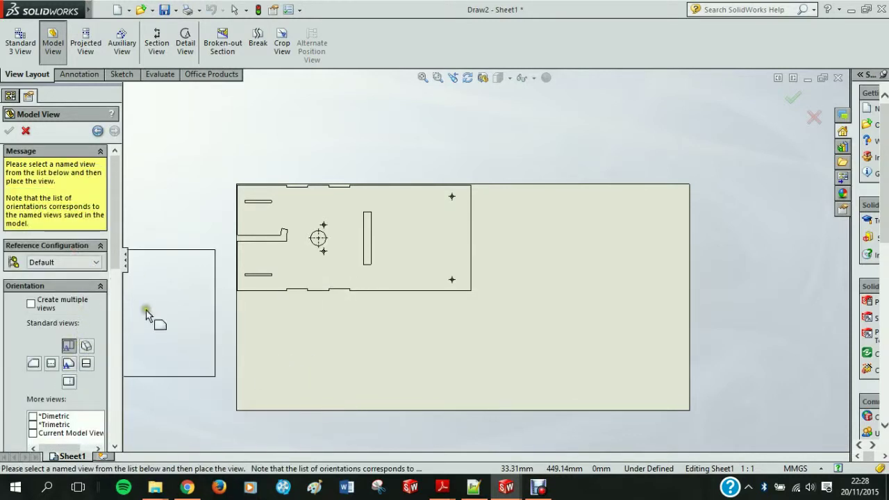
scroll(106, 340, "down", 5)
scroll(106, 340, "down", 6)
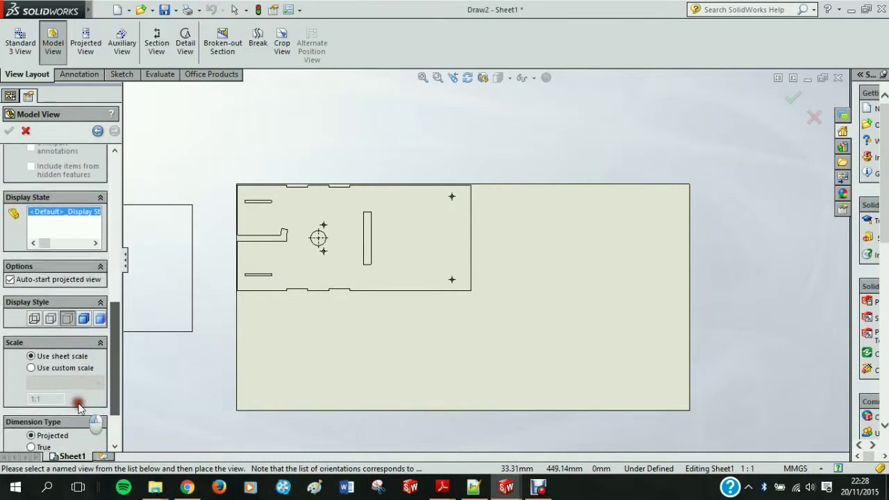
scroll(84, 396, "up", 3)
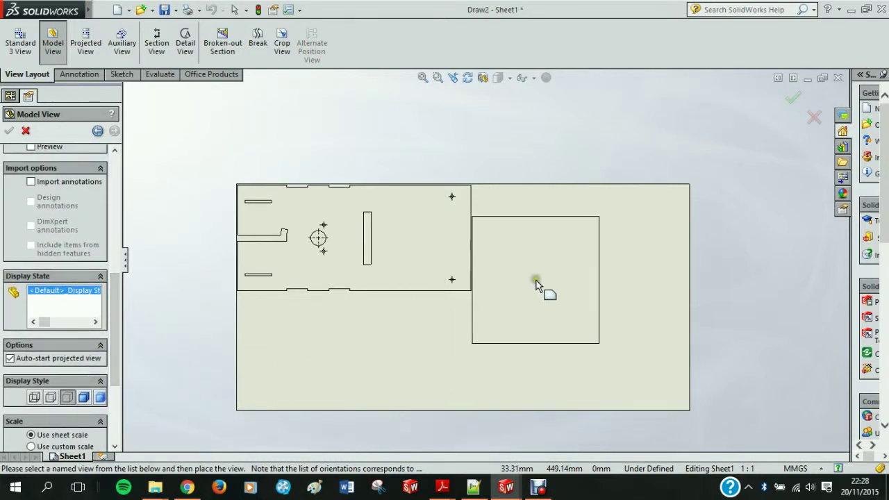
left_click(535, 243)
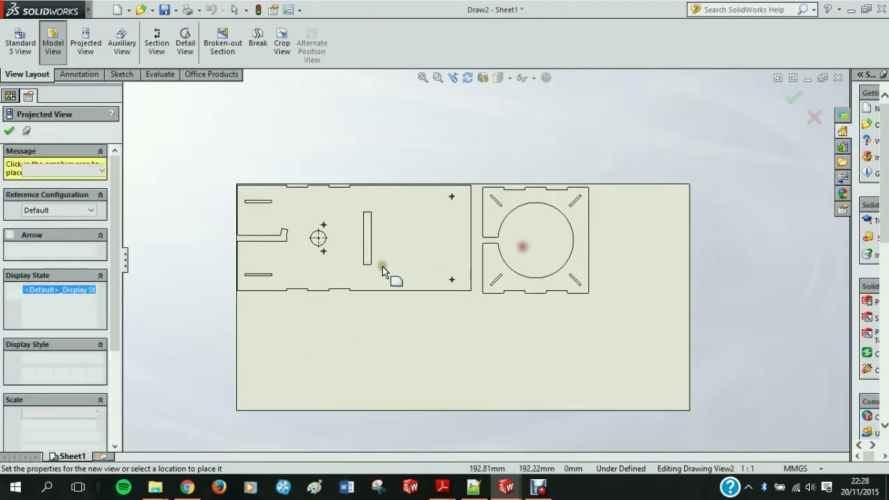
left_click(8, 127)
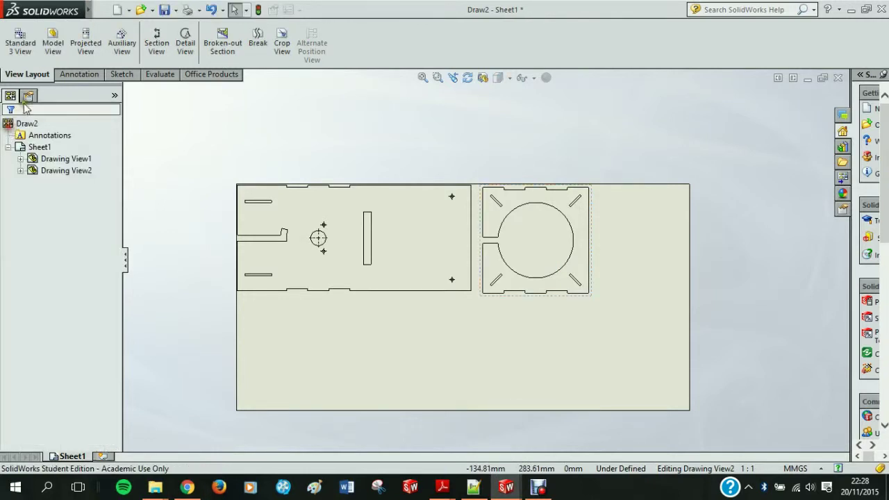
left_click(53, 43)
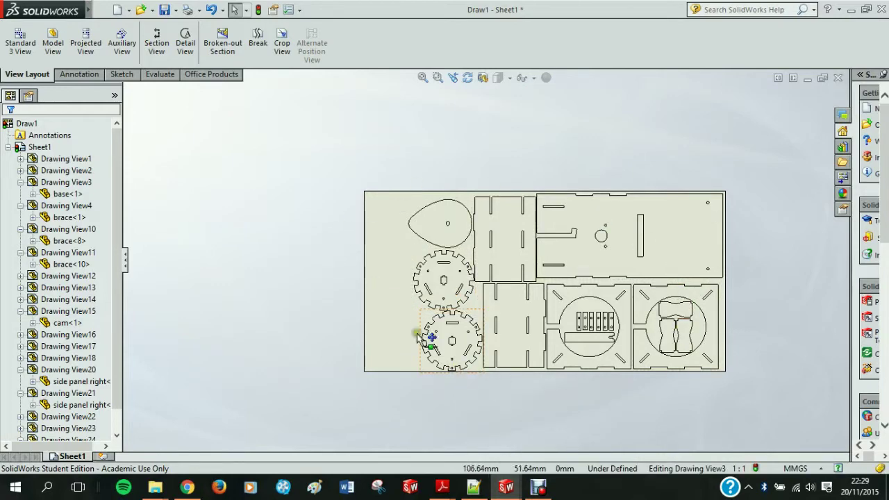
Step: Zoom in on the gear in Draw1's robot parts layout
scroll(457, 273, "down", 4)
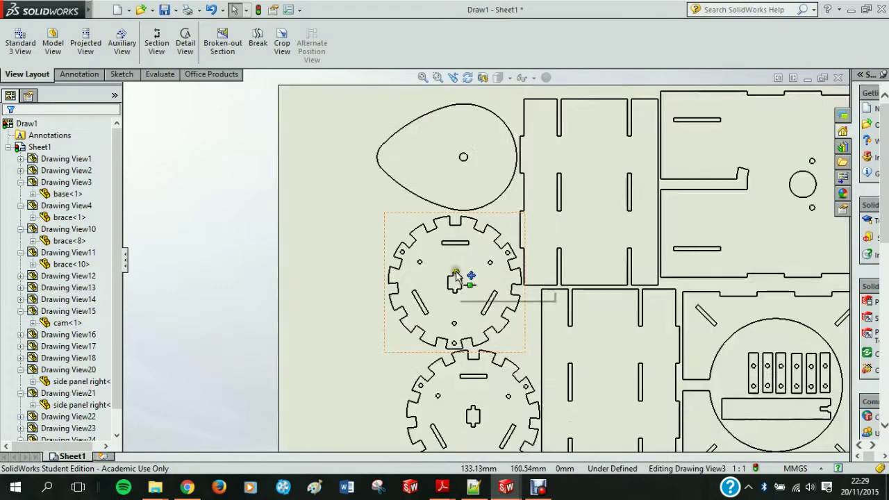
scroll(456, 273, "down", 5)
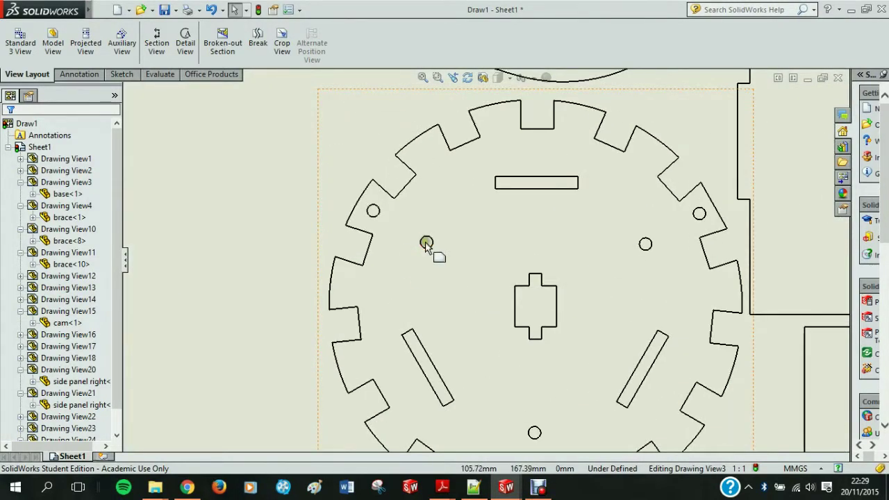
left_click(53, 48)
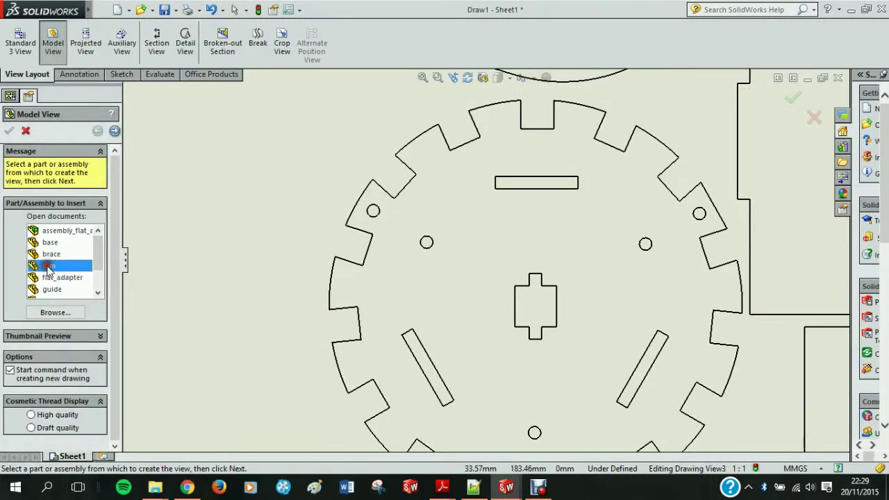
double_click(51, 260)
left_click(254, 210)
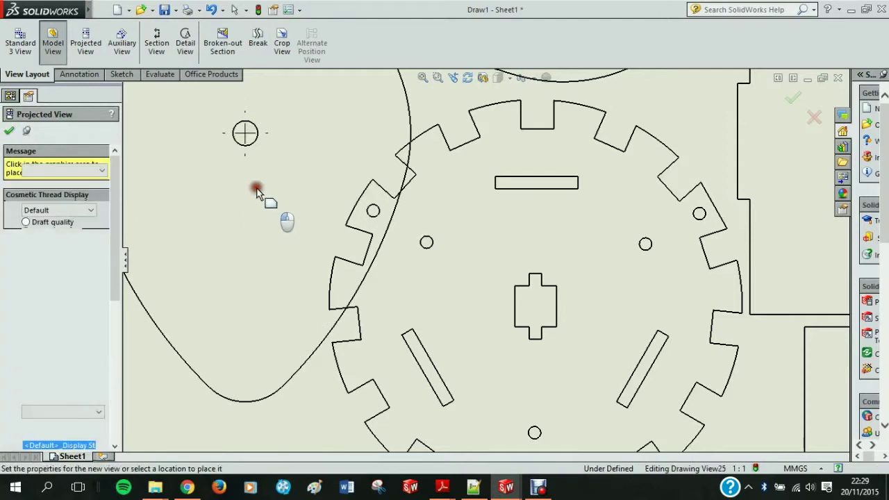
middle_click_drag(245, 139, 304, 160)
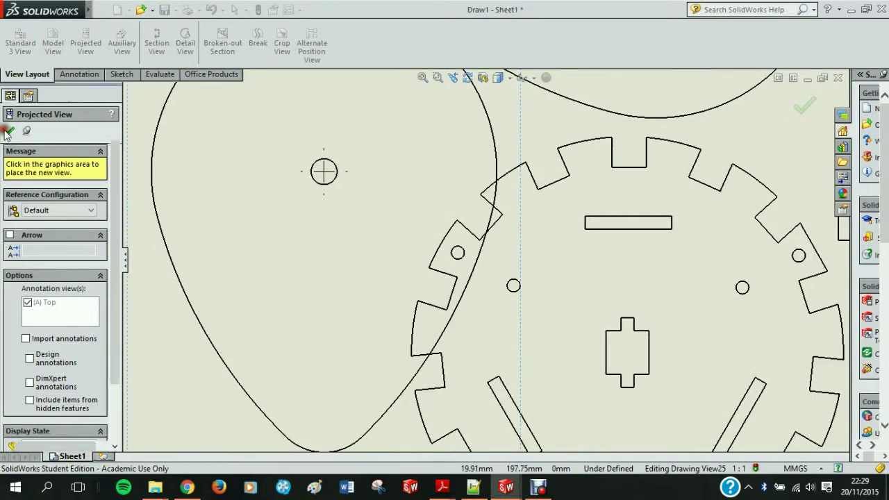
left_click(9, 131)
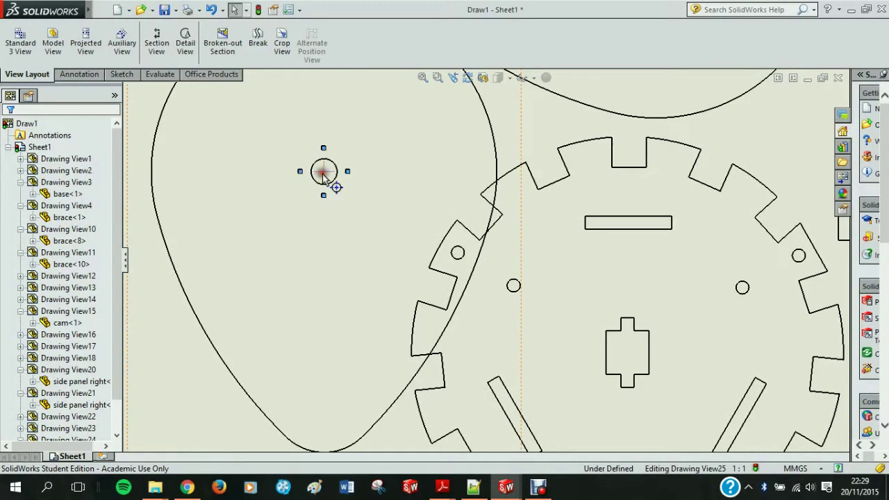
left_click(323, 174)
key("Escape")
scroll(438, 332, "up", 6)
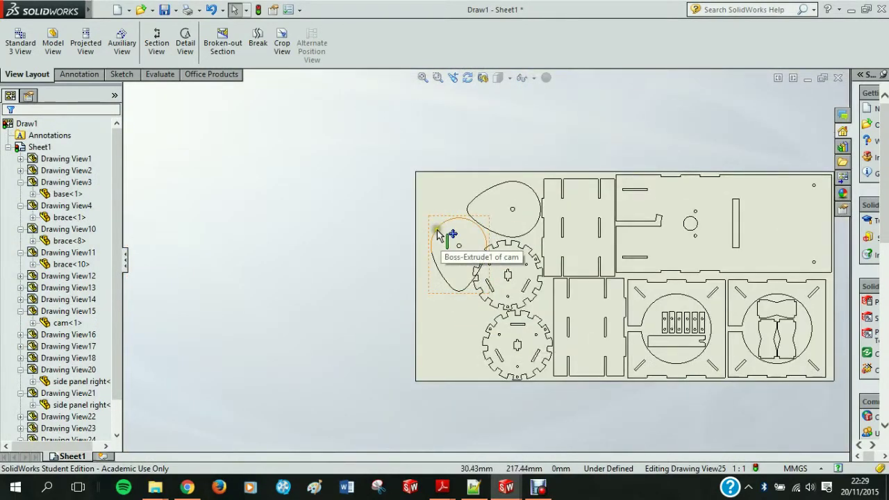
left_click_drag(437, 231, 425, 239)
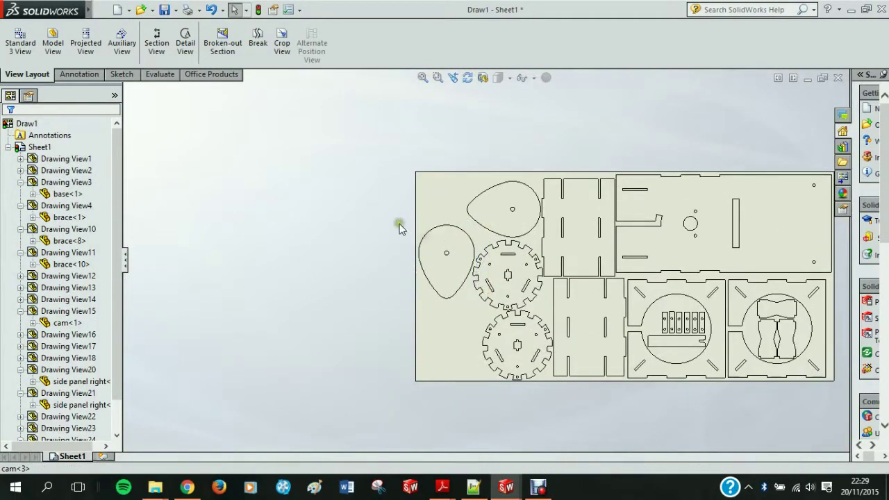
left_click(454, 234)
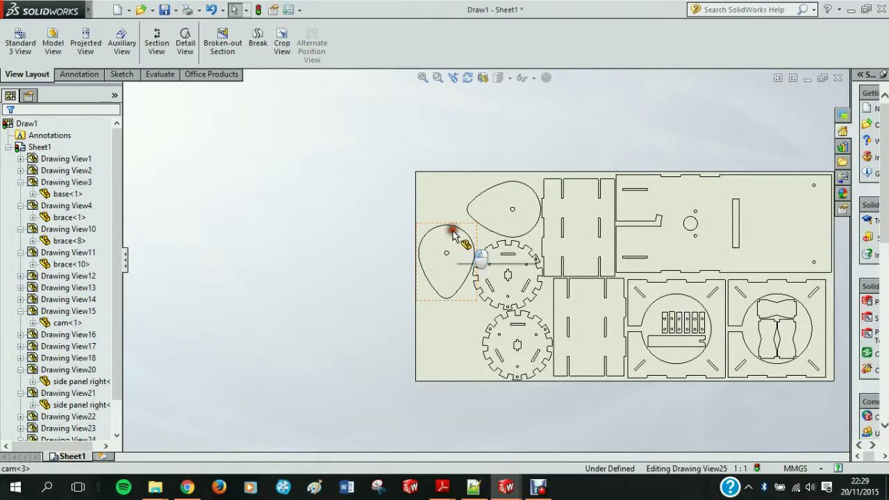
key("Delete")
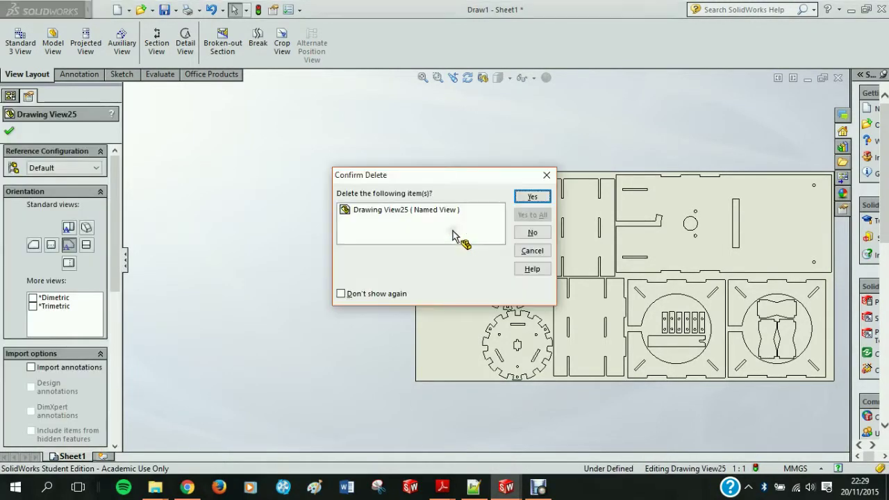
left_click(532, 196)
scroll(606, 320, "up", 1)
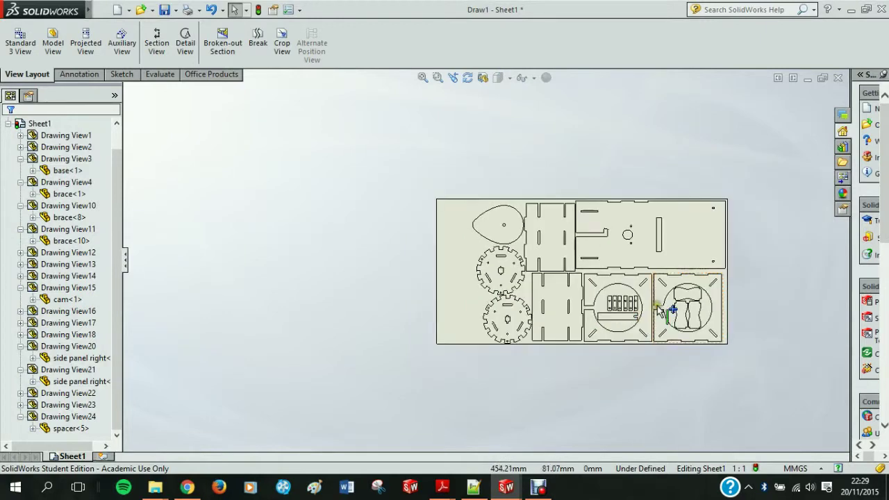
scroll(625, 248, "down", 3)
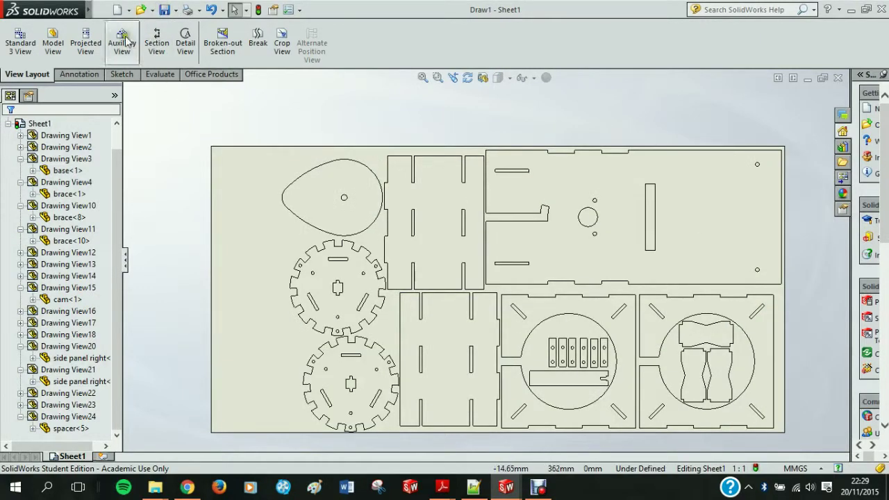
Step: Open Line Thickness settings from Draw1's Print dialog, showing Thin 0.18 mm and Normal 0.25 mm
left_click(103, 9)
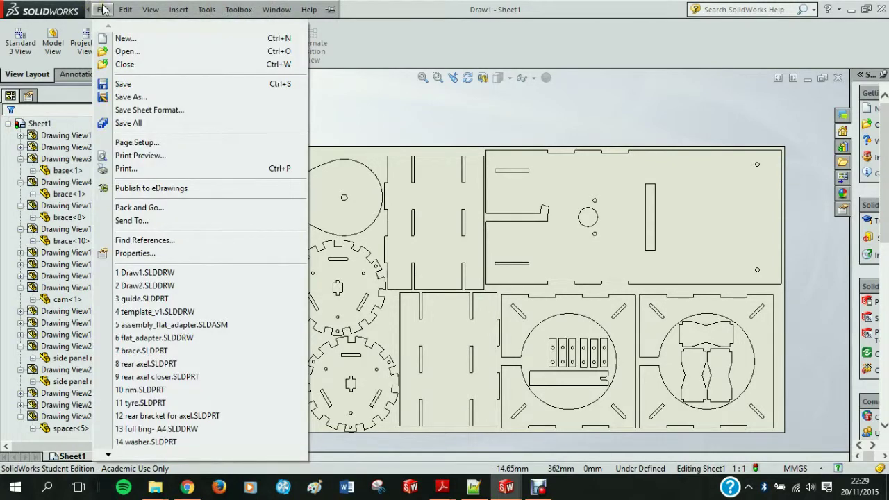
left_click(134, 169)
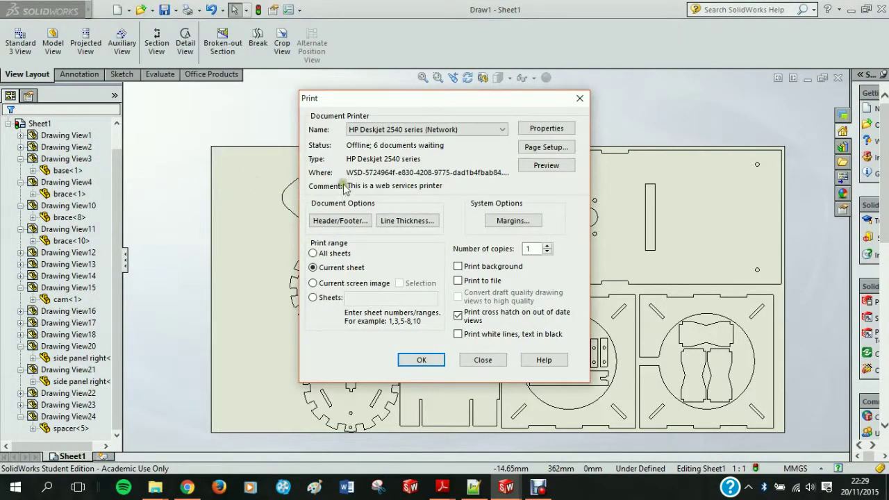
left_click(403, 226)
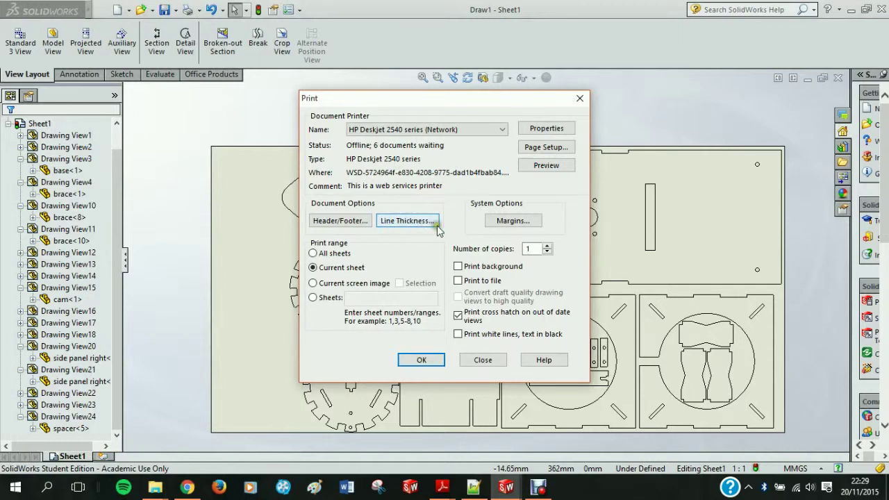
left_click(410, 222)
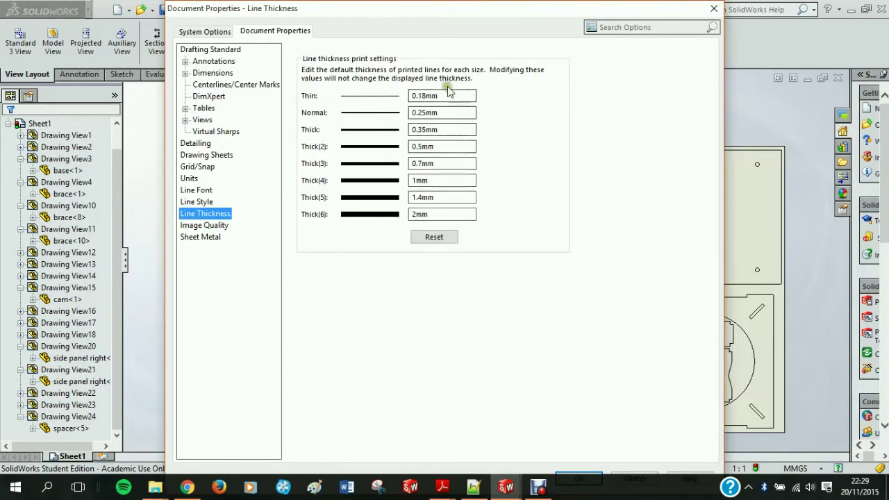
Step: Set every printed line thickness, Thin through Thick(6), to 0.05 mm
left_click(430, 95)
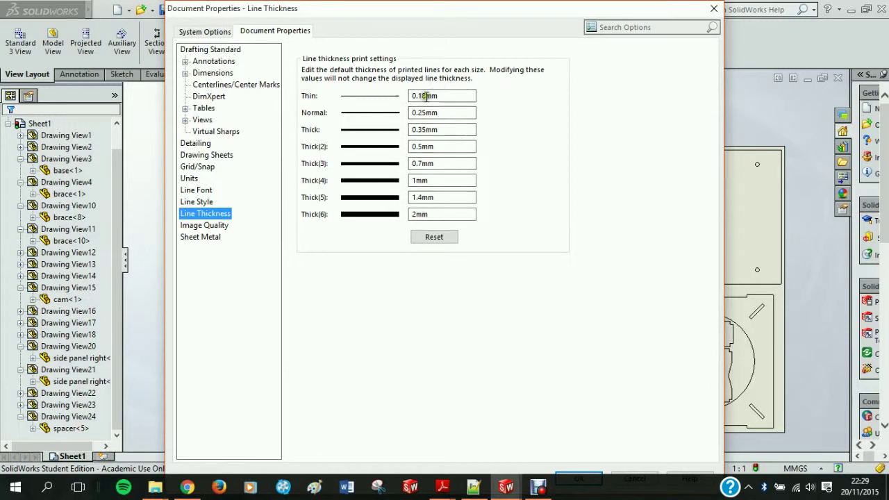
key("BackSpace")
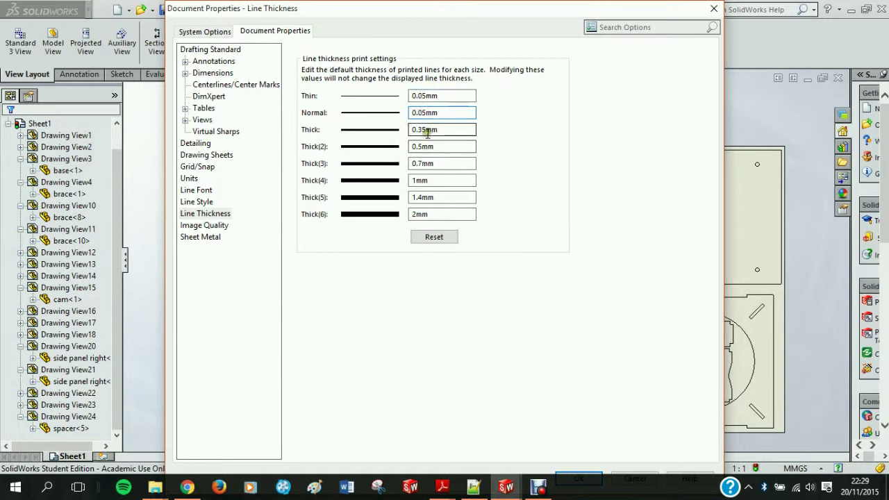
left_click(418, 129)
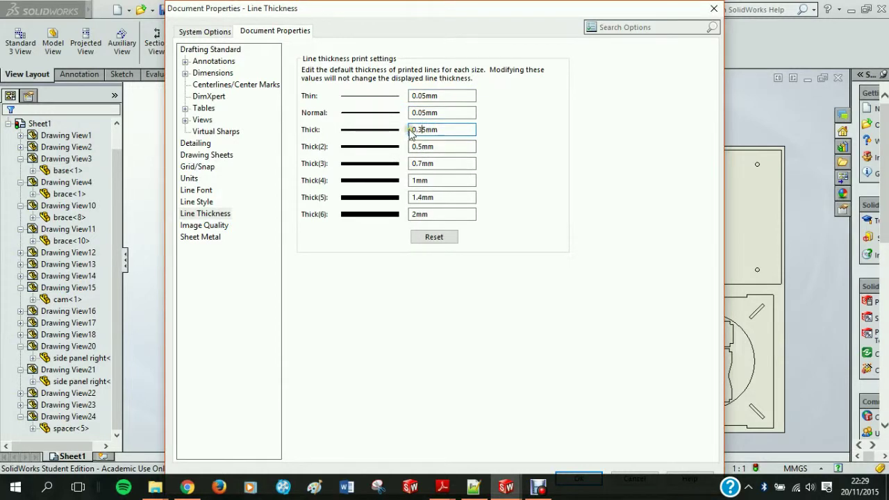
left_click(420, 147)
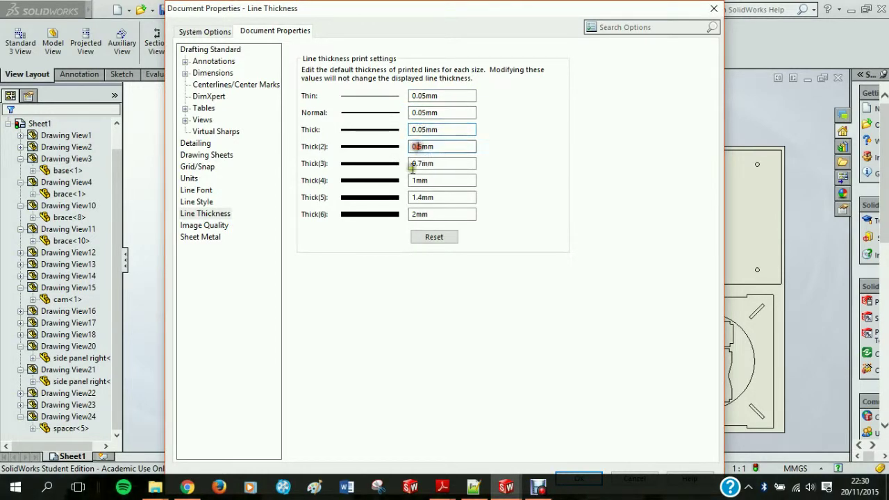
type("0")
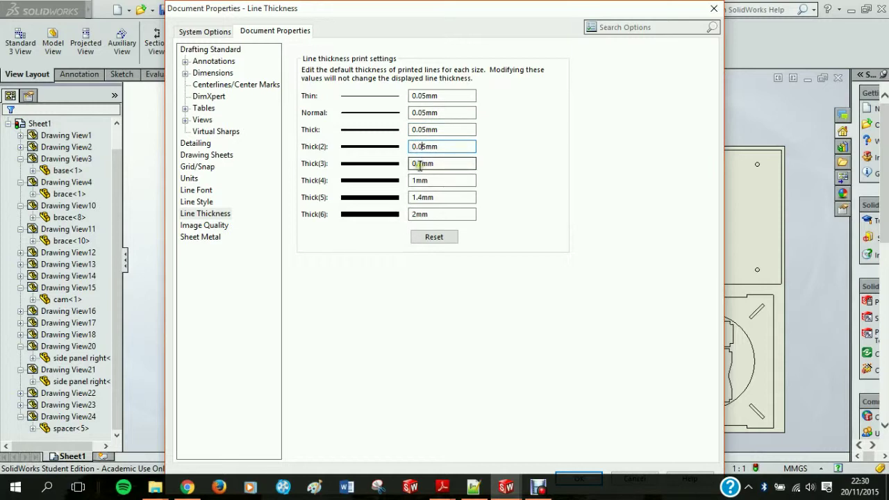
left_click(420, 164)
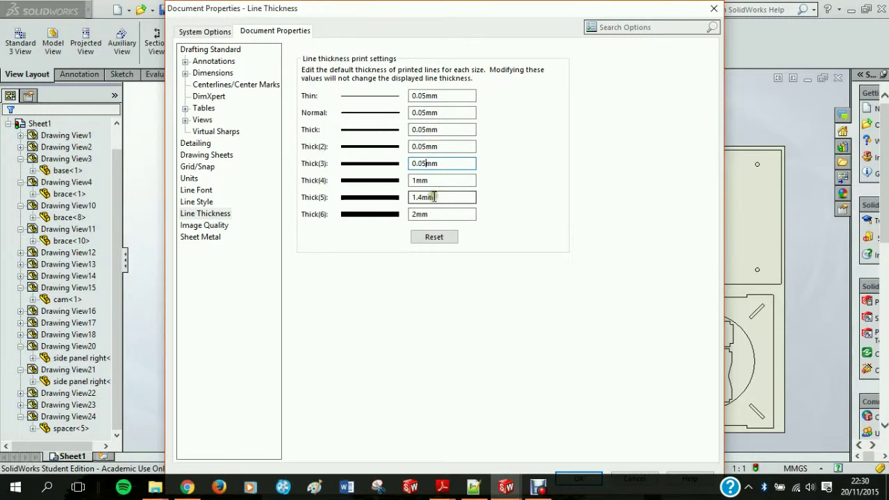
left_click(413, 180)
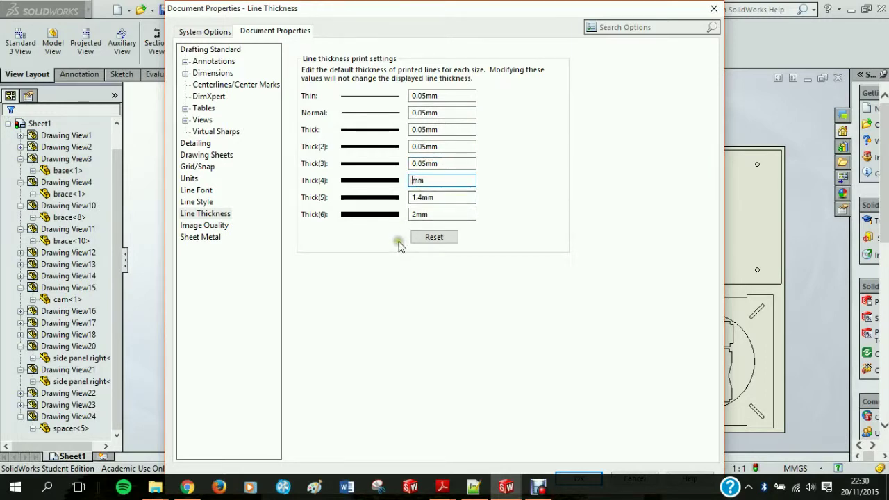
left_click(423, 197)
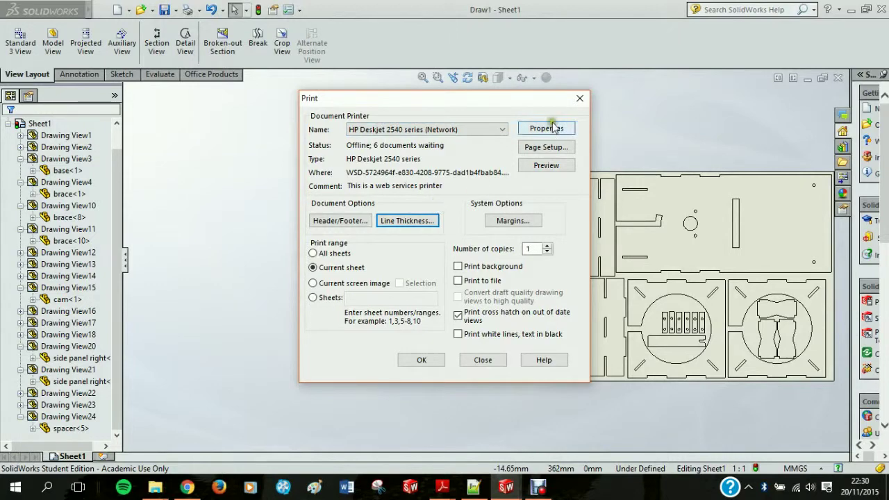
left_click(580, 98)
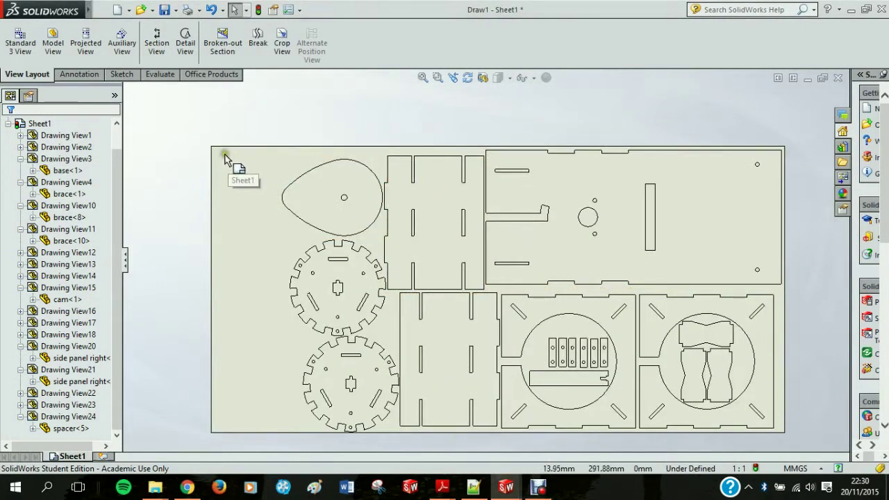
Step: Override the turntable view's component line font, setting visible edges to 0.05 mm
mouse_move(212, 148)
left_mouse_down()
mouse_move(585, 309)
mouse_move(778, 446)
mouse_move(785, 431)
left_mouse_up()
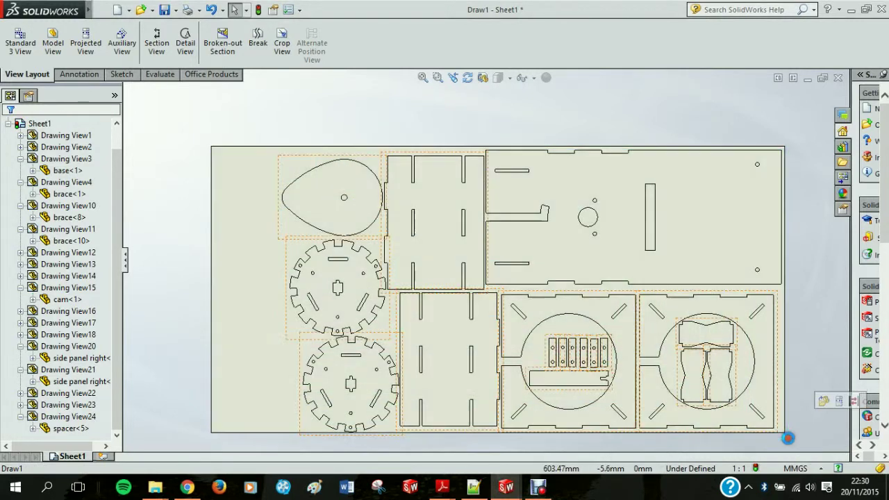
left_click(292, 302)
right_click(292, 299)
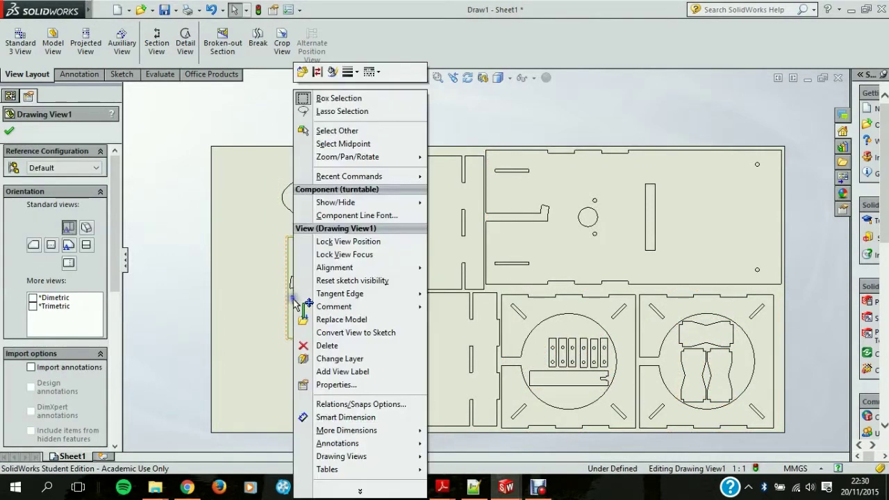
left_click(352, 217)
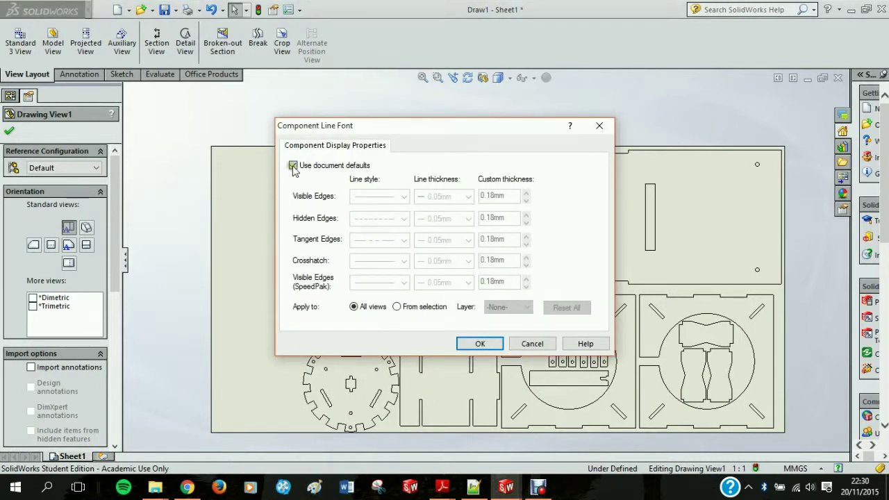
left_click(293, 166)
left_click(467, 200)
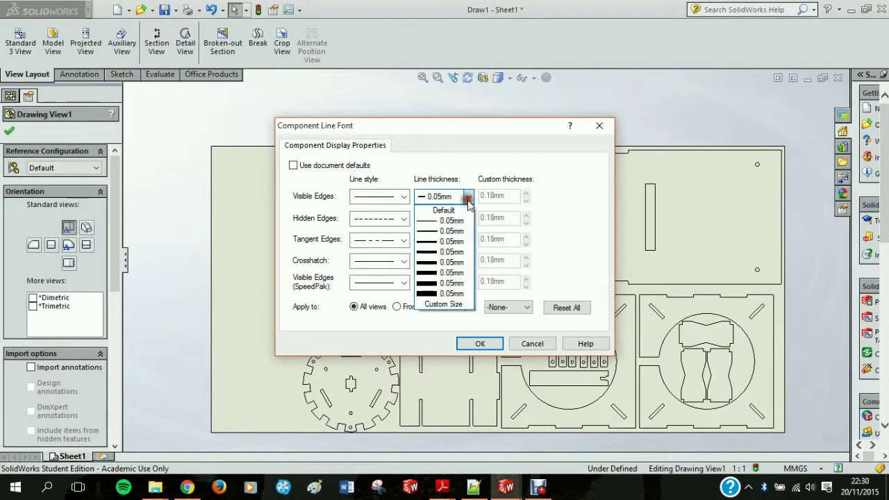
left_click(461, 226)
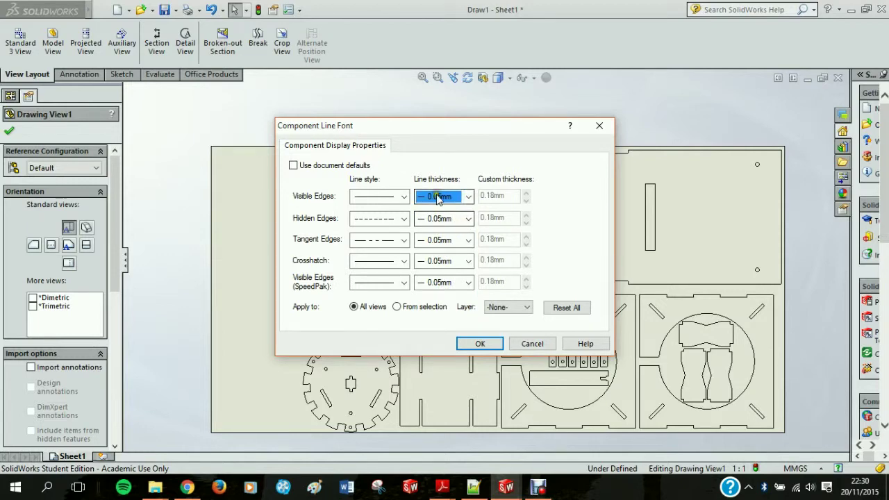
left_click(480, 344)
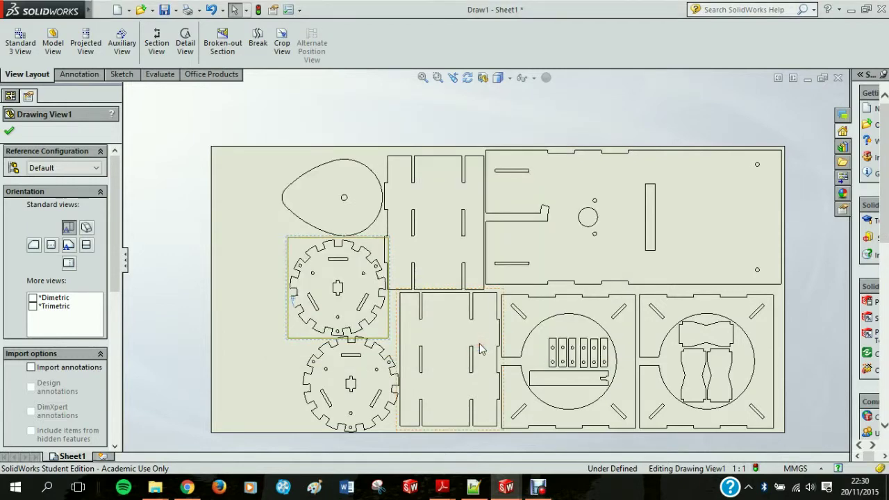
scroll(361, 272, "down", 3)
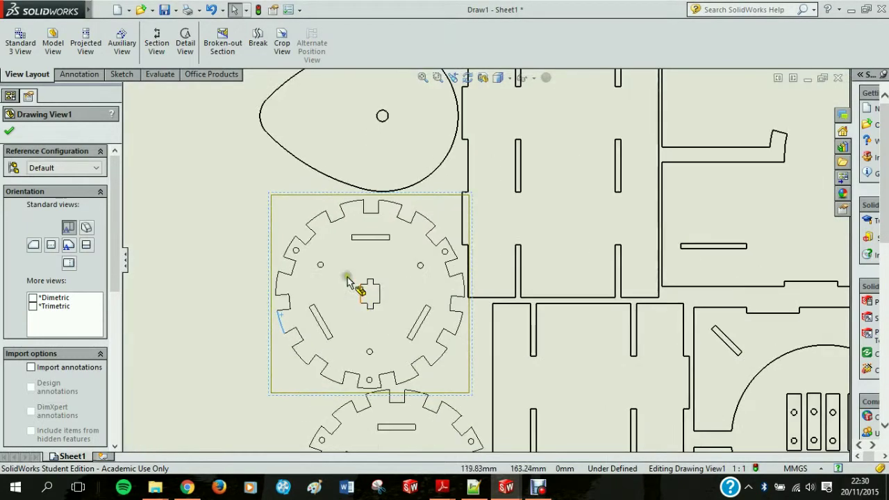
Step: Turn off document defaults for Drawing View15's line font and set Visible Edges to 0.05mm
right_click(327, 175)
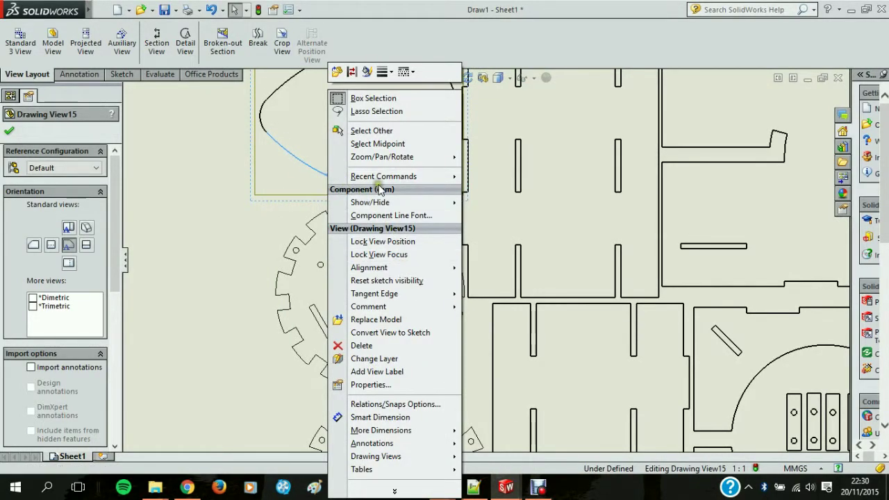
left_click(385, 217)
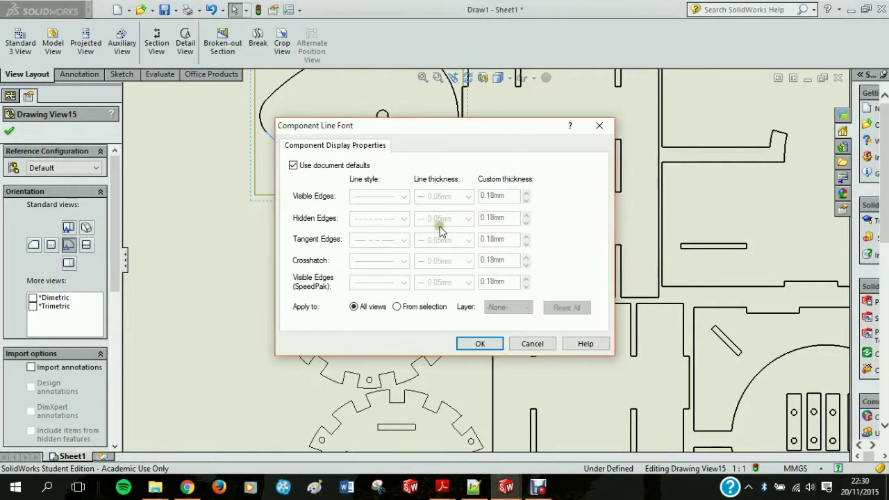
left_click(292, 165)
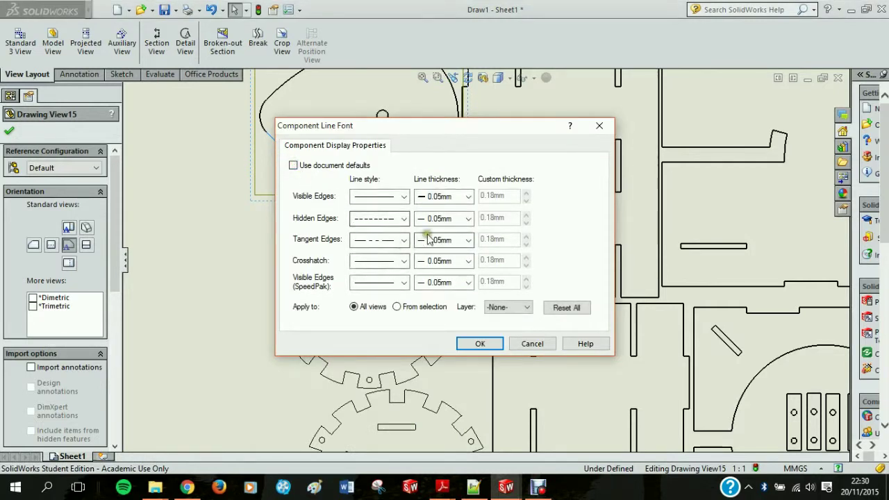
left_click(448, 196)
left_click(452, 221)
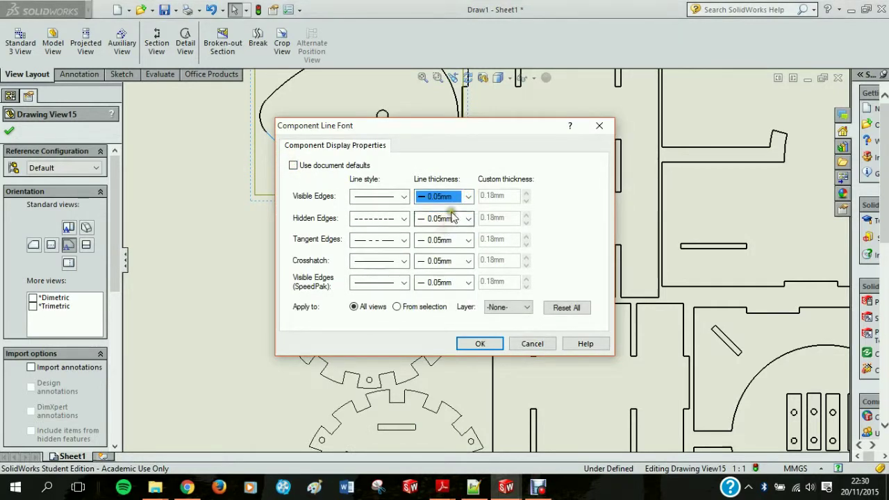
left_click(455, 197)
left_click(455, 220)
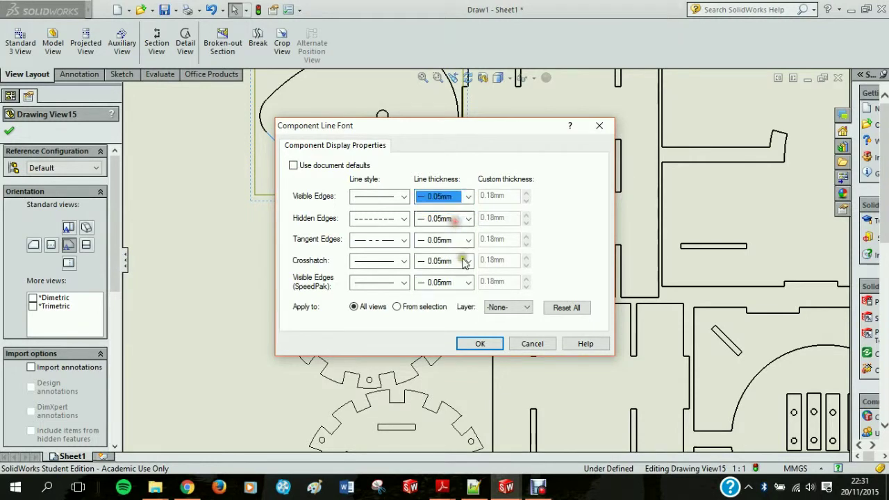
left_click(479, 343)
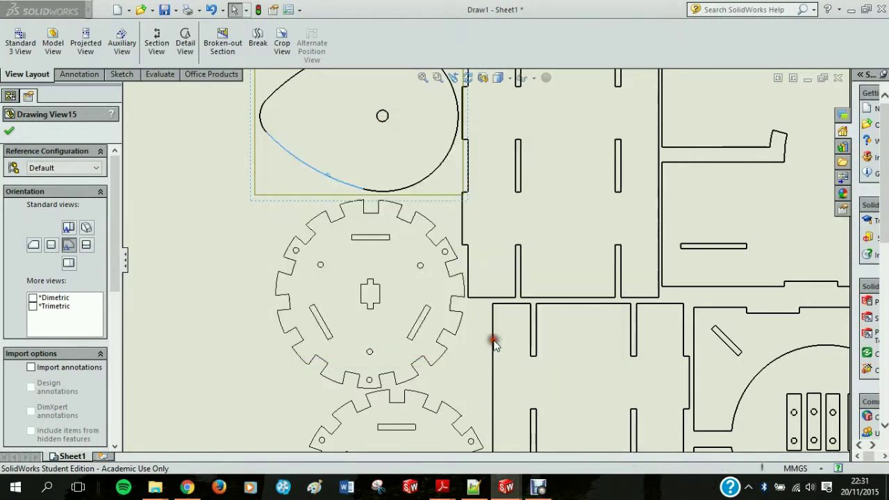
left_click(482, 213)
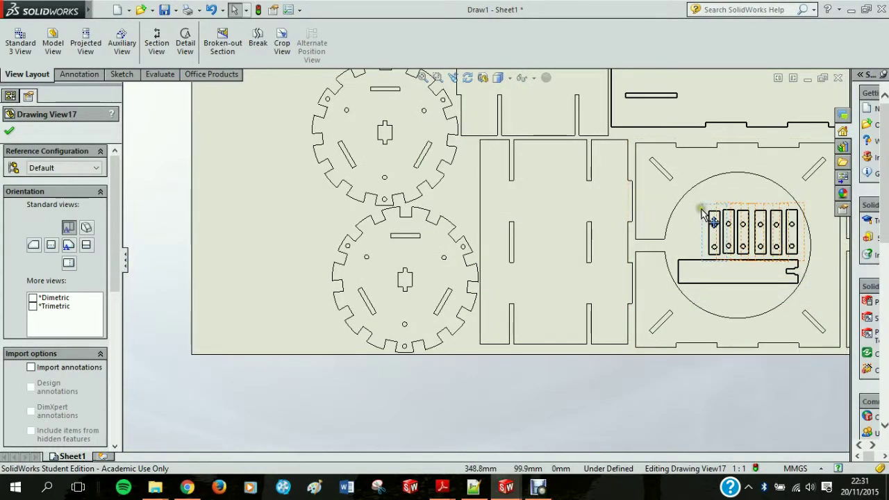
Step: Give the selected views their own line font with 0.05mm visible edges
right_click(706, 209)
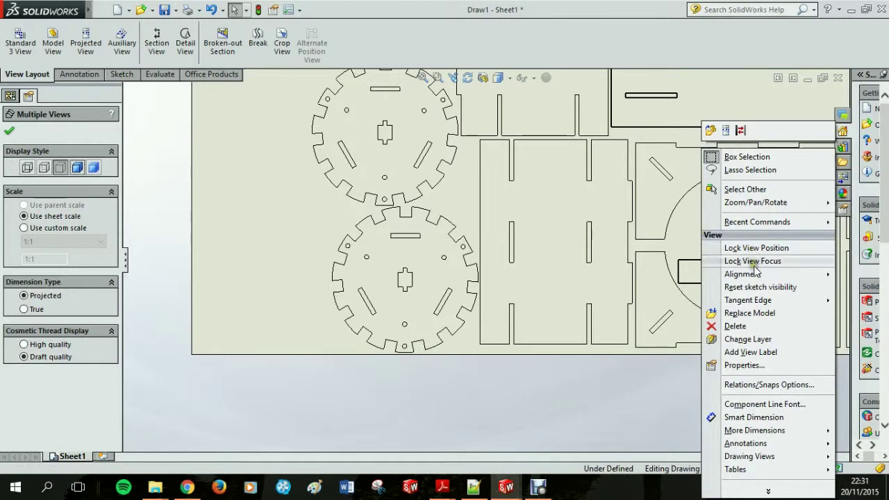
left_click(759, 404)
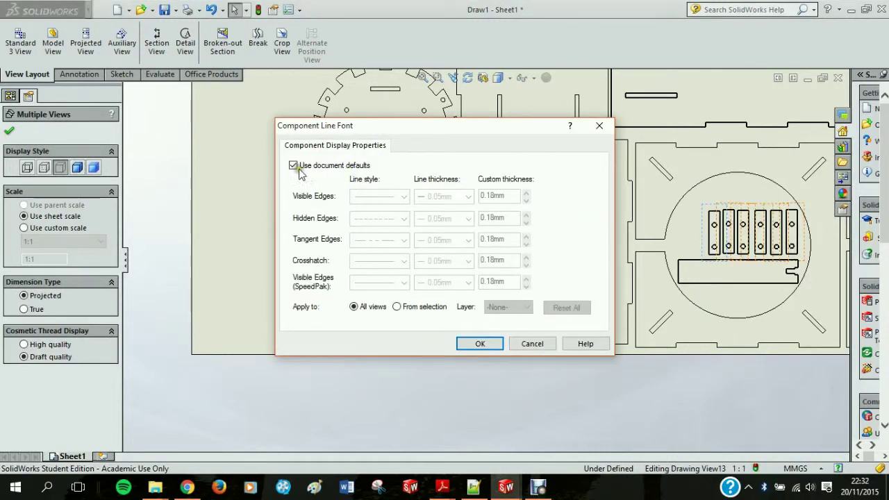
left_click(294, 166)
left_click(465, 197)
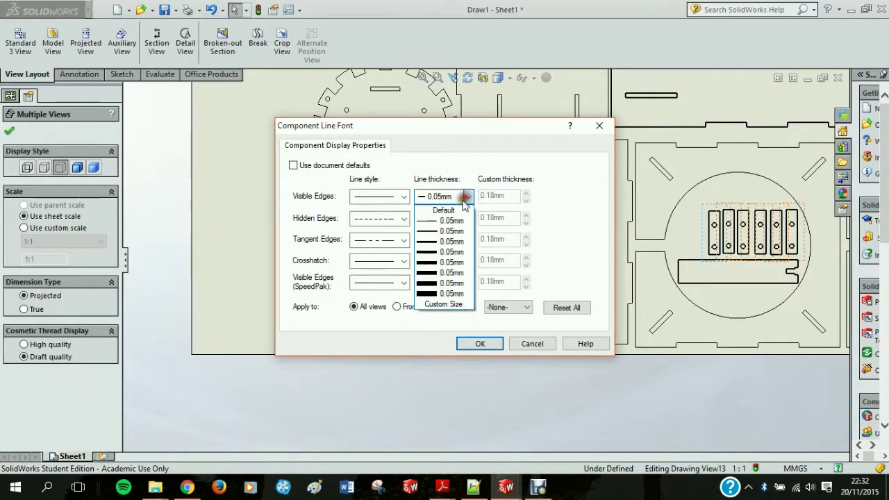
left_click(444, 222)
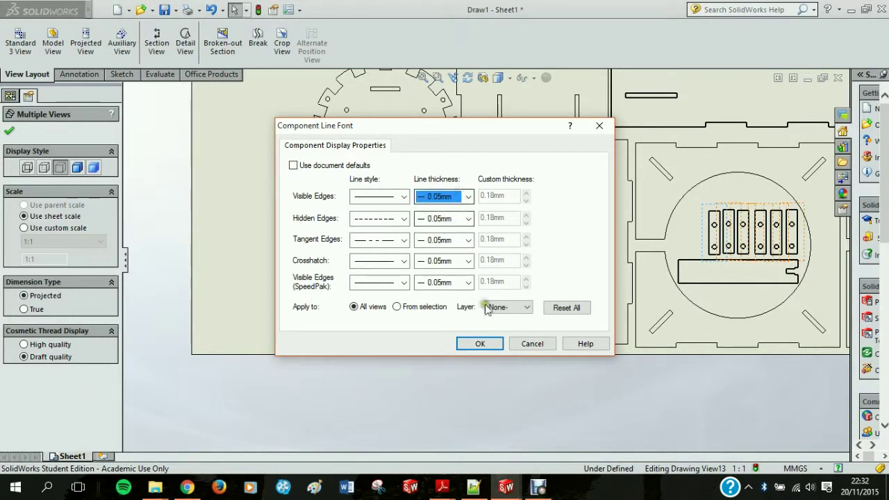
left_click(480, 344)
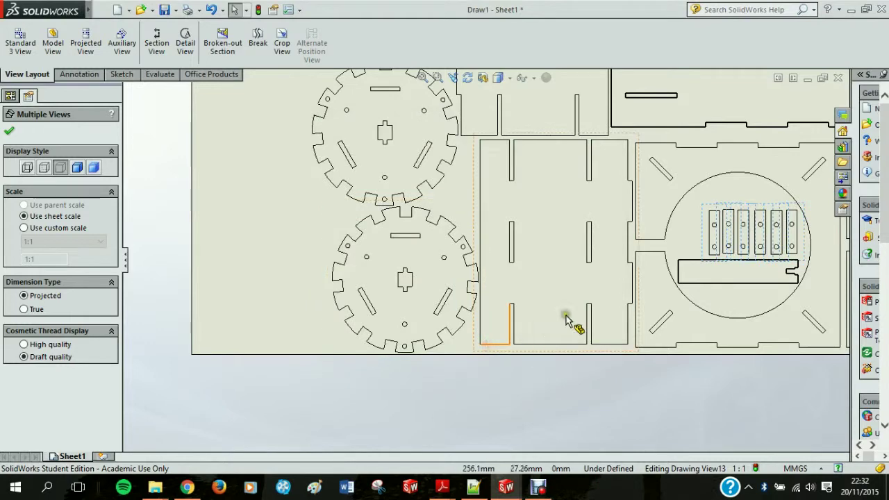
Step: Set the flat_adapter view's component line font to 0.05mm visible edges
right_click(681, 274)
left_click(706, 215)
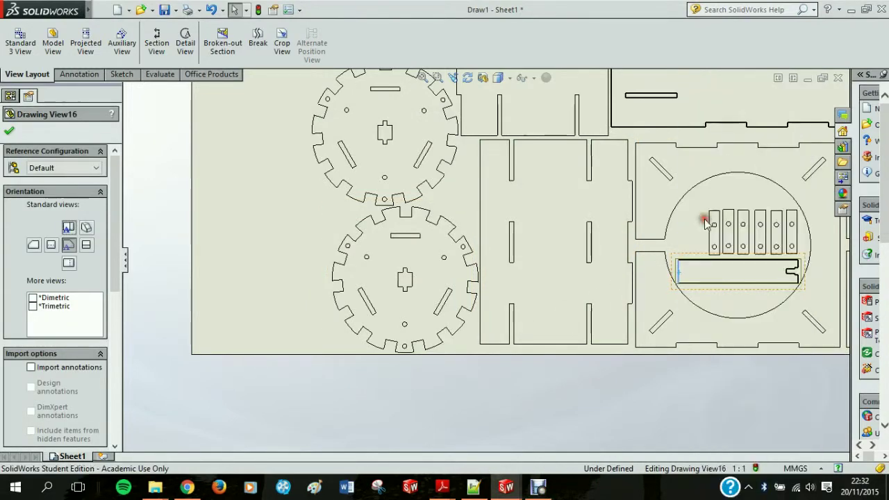
left_click(302, 169)
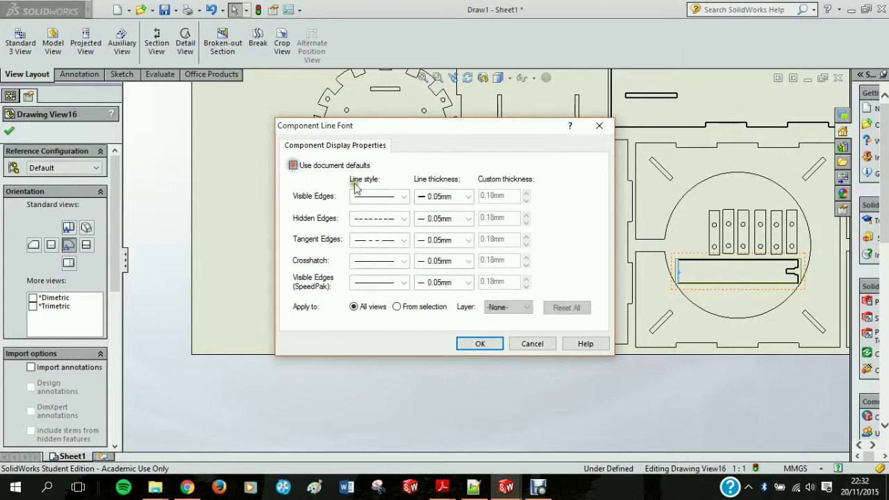
left_click(468, 197)
left_click(459, 222)
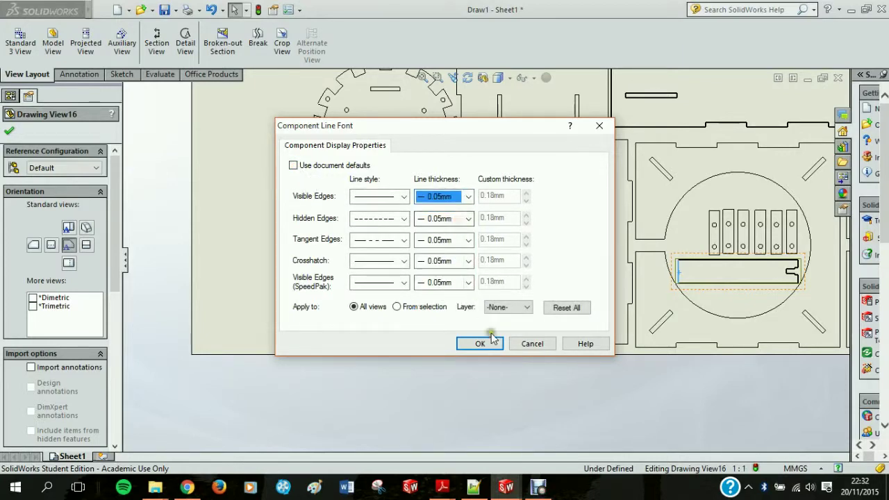
left_click(488, 345)
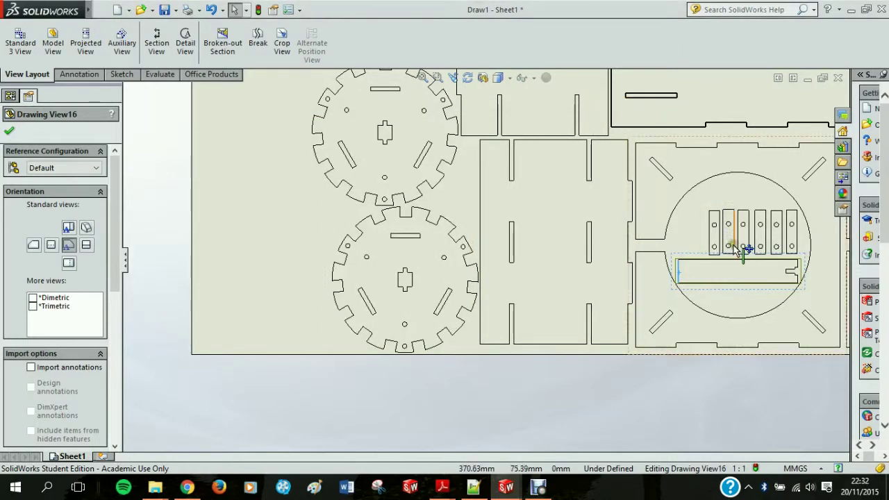
Step: Set the spacer pieces' component line font (Drawing View23) to 0.05mm visible edges
scroll(726, 224, "down", 6)
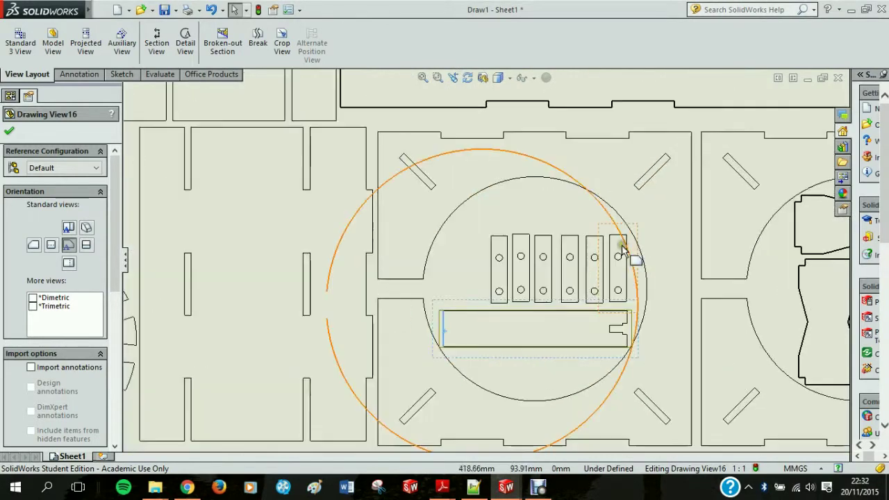
left_click(391, 266)
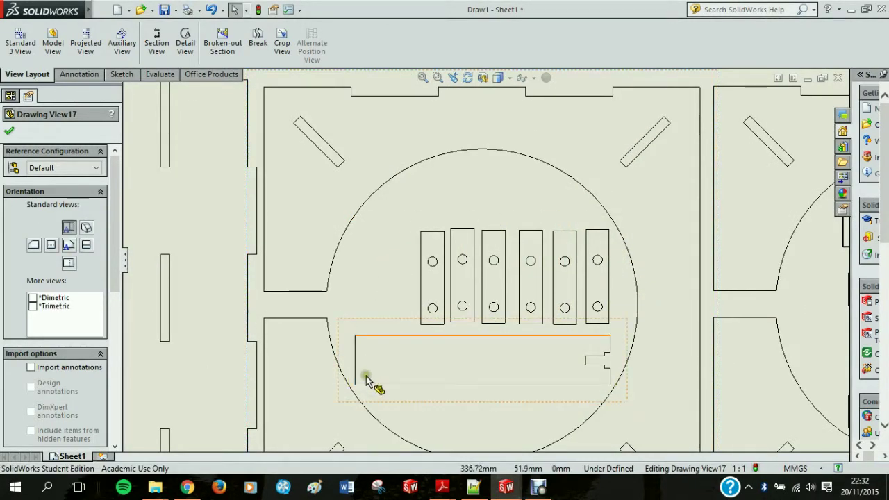
scroll(706, 359, "up", 3)
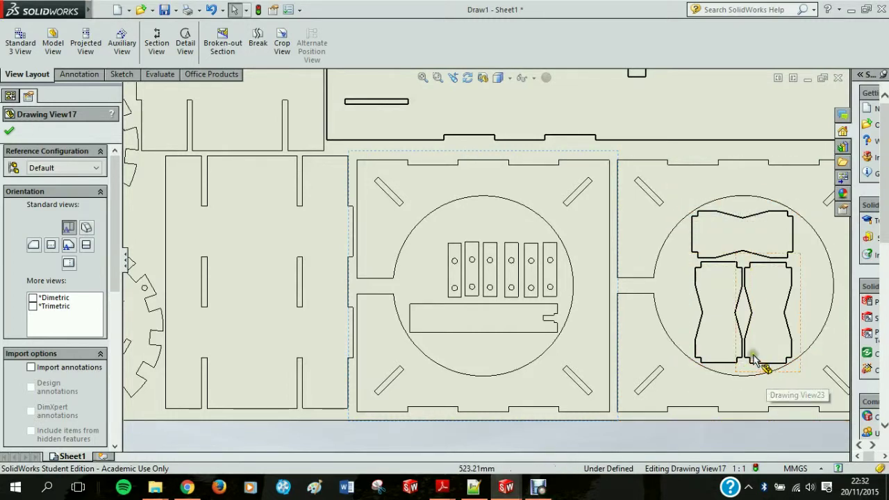
left_click(752, 355)
right_click(752, 356)
left_click(785, 214)
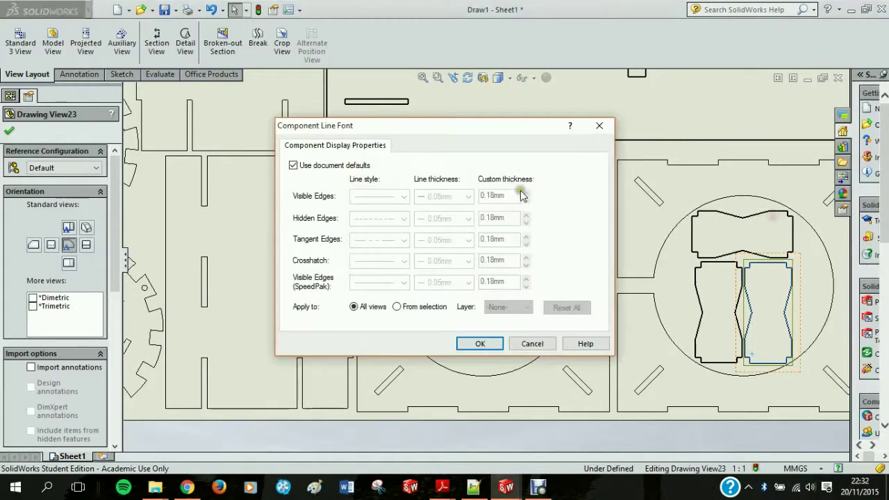
left_click(293, 165)
left_click(444, 196)
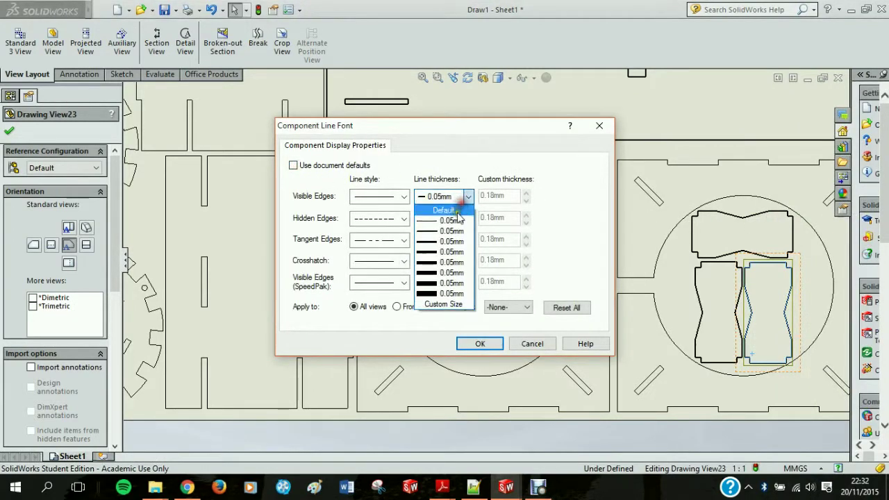
left_click(451, 229)
left_click(480, 344)
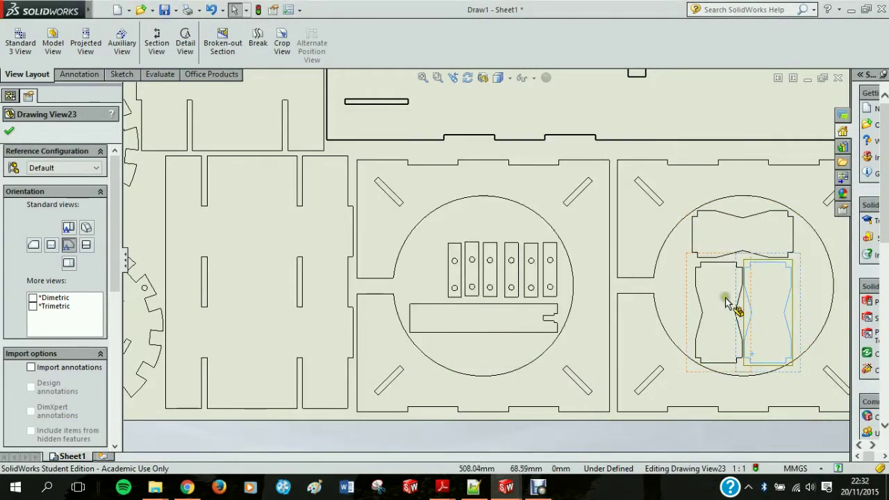
scroll(690, 229, "up", 3)
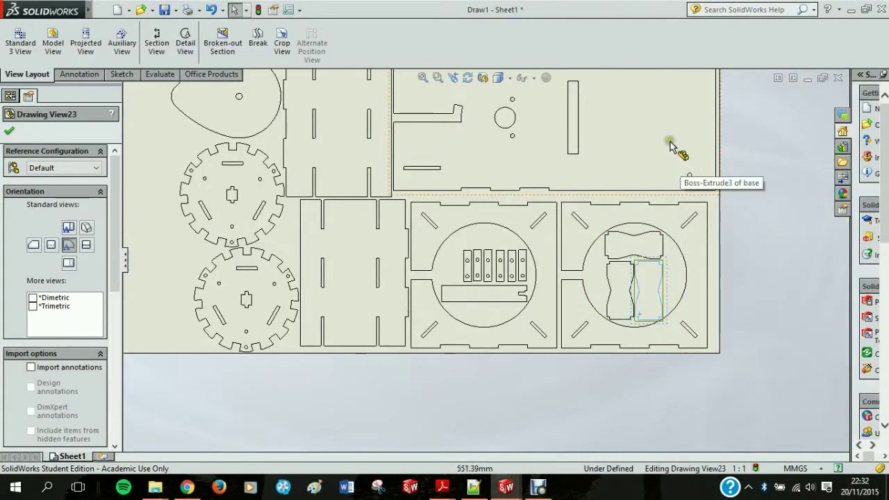
scroll(534, 125, "down", 5)
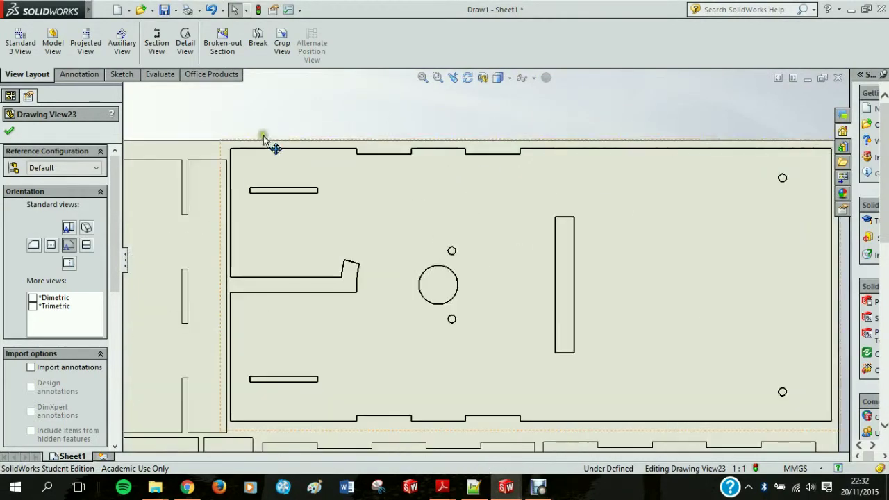
Step: Give the base component its own line font with 0.05mm visible edges
right_click(294, 169)
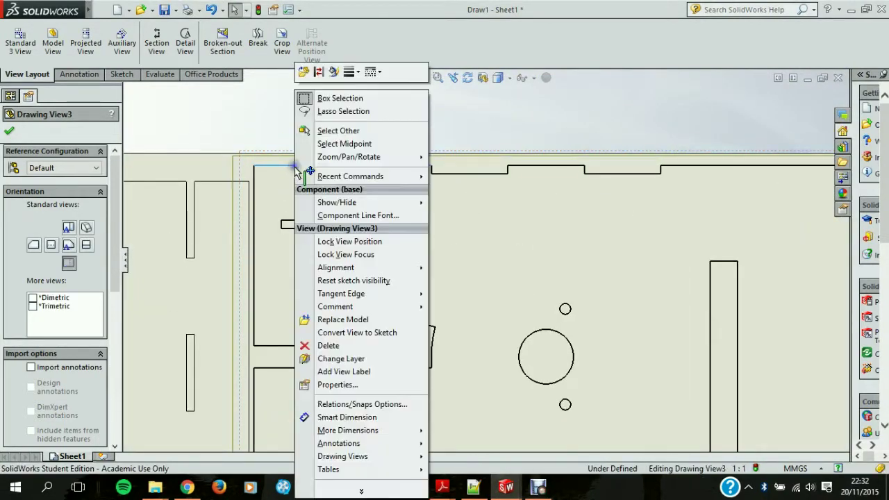
left_click(365, 215)
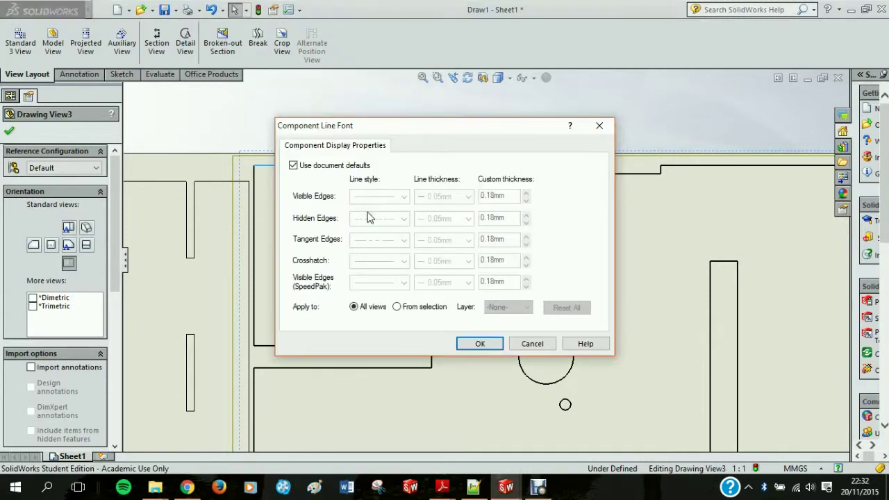
left_click(293, 165)
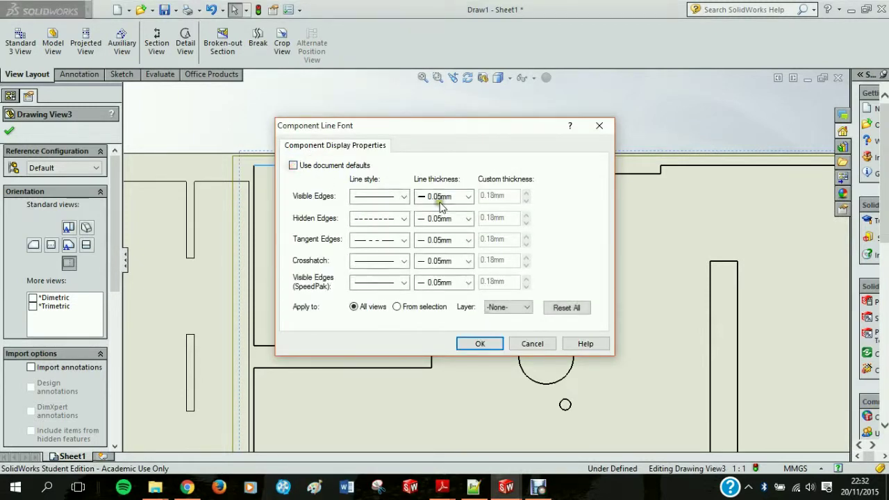
left_click(468, 196)
left_click(450, 221)
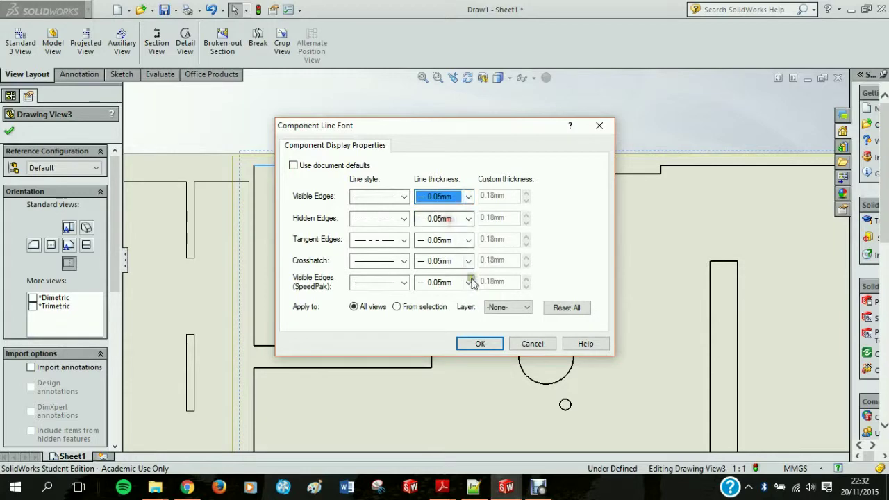
left_click(480, 344)
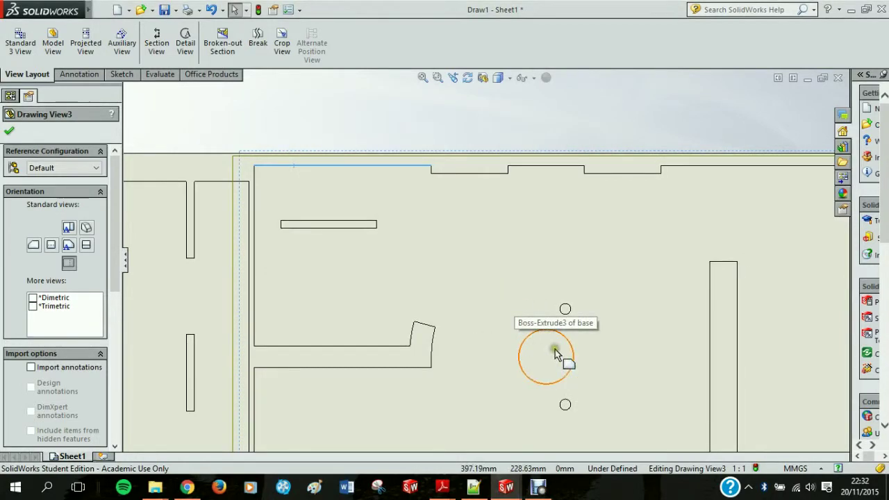
Step: Check the sheet and finish editing the base drawing view
scroll(669, 310, "up", 4)
scroll(674, 327, "down", 2)
scroll(599, 356, "down", 3)
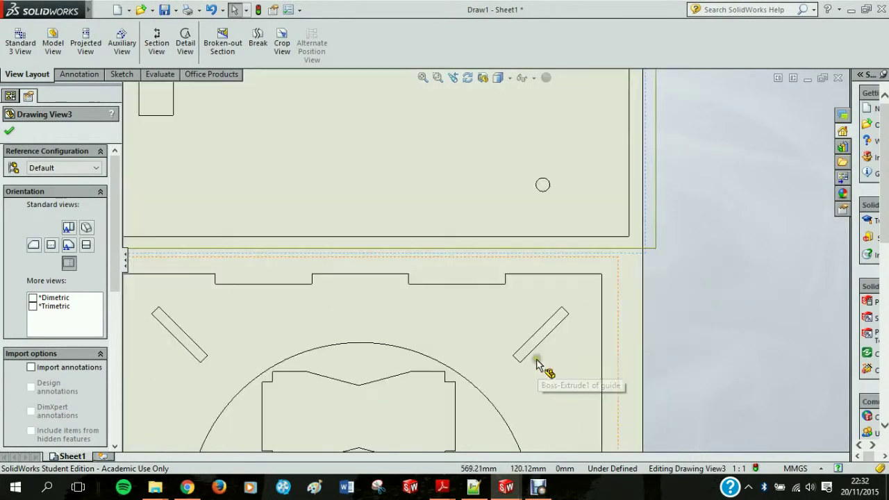
scroll(477, 307, "up", 4)
scroll(359, 353, "down", 5)
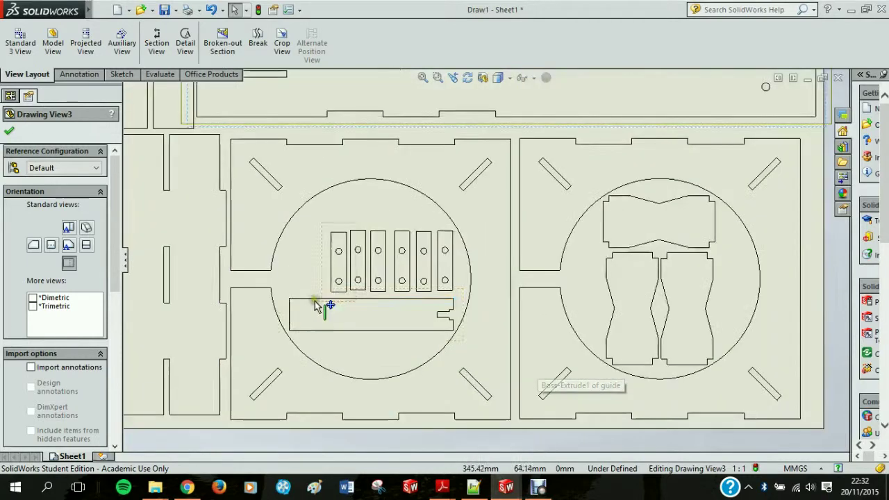
scroll(301, 306, "up", 3)
scroll(285, 306, "up", 3)
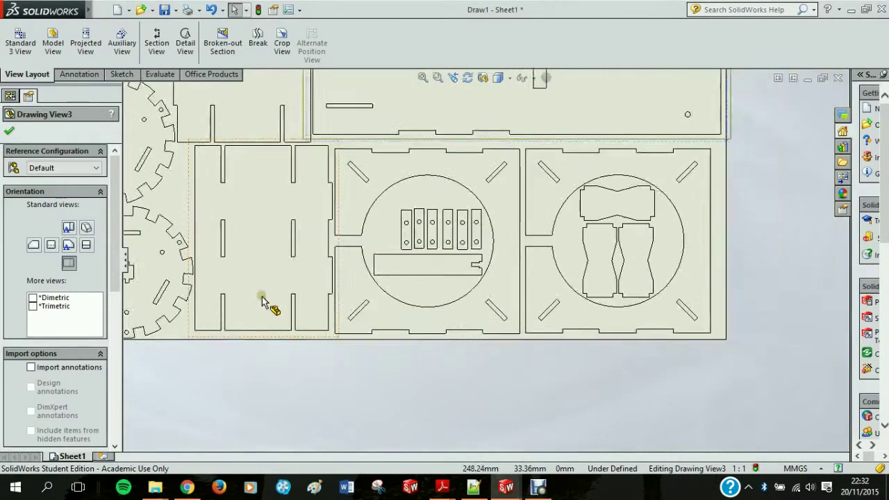
scroll(230, 263, "down", 5)
scroll(266, 270, "up", 2)
scroll(238, 238, "up", 6)
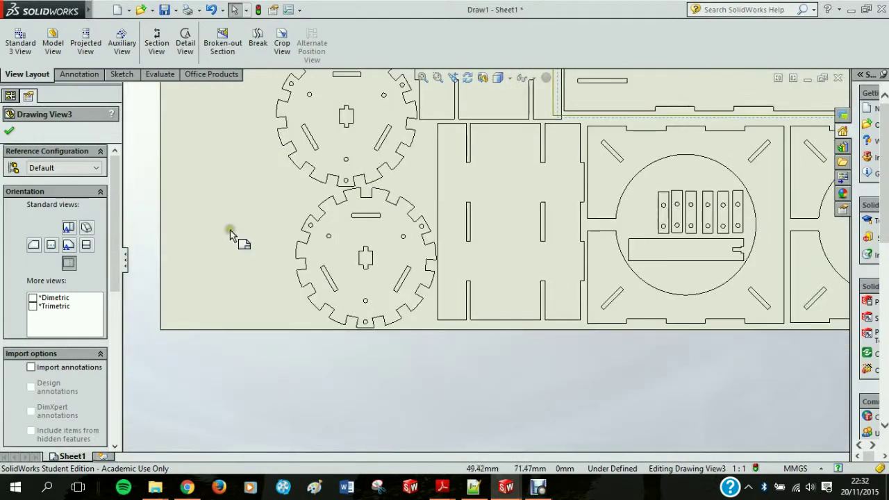
left_click(9, 131)
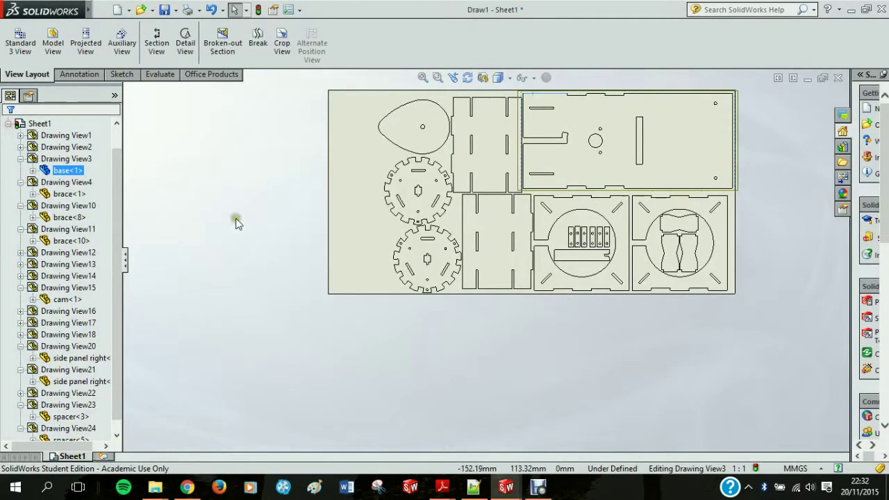
scroll(580, 198, "up", 2)
scroll(587, 177, "down", 4)
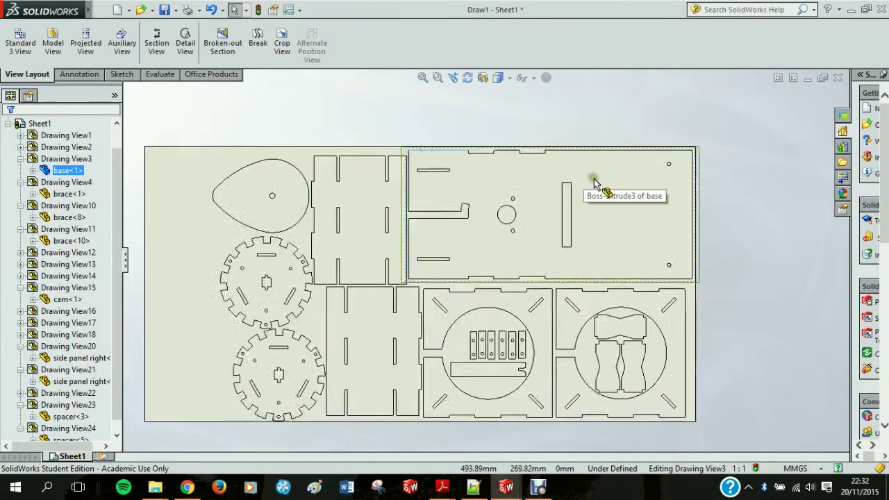
scroll(587, 175, "up", 2)
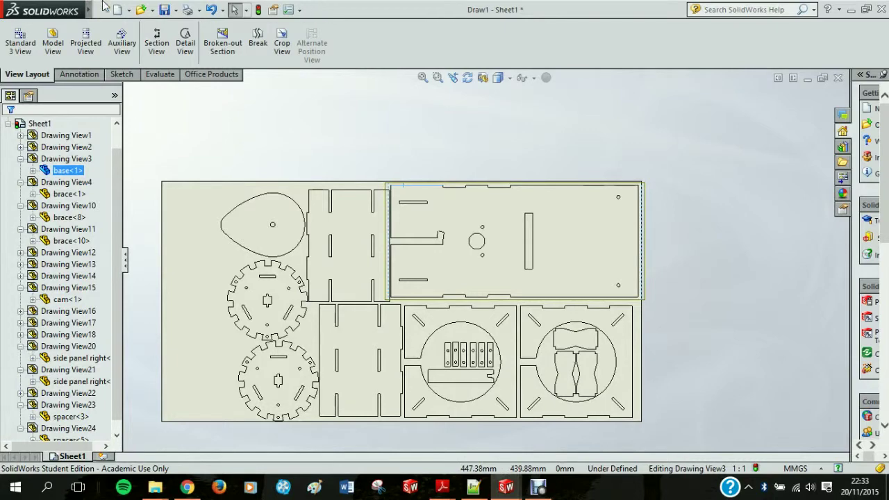
Step: Save Draw1, then save a copy as Draw1.DWG in Dwg (*.dwg) format
left_click(142, 6)
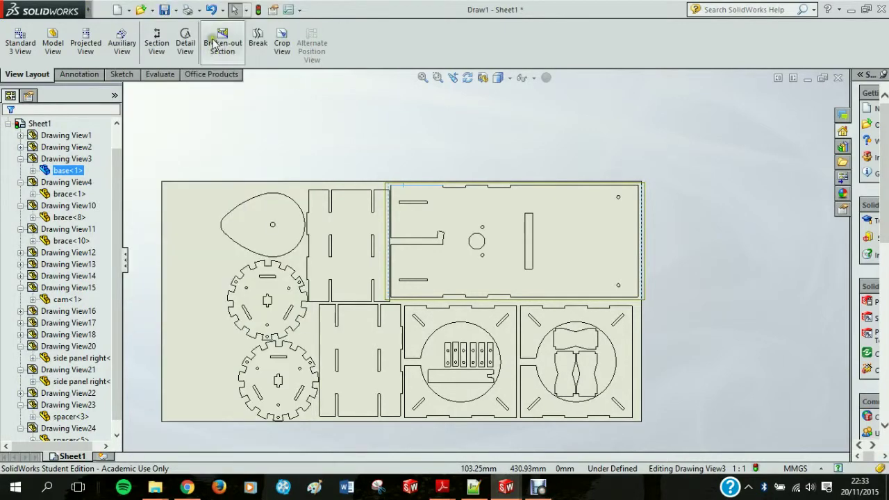
left_click(164, 10)
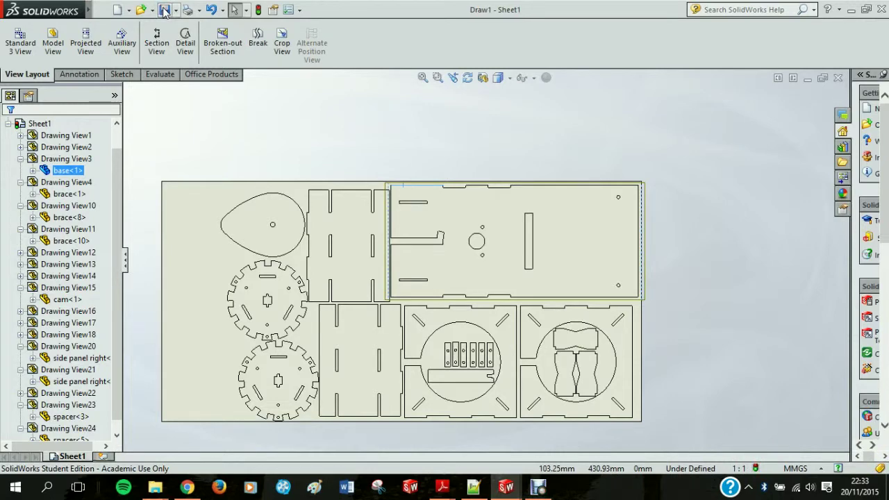
left_click(101, 9)
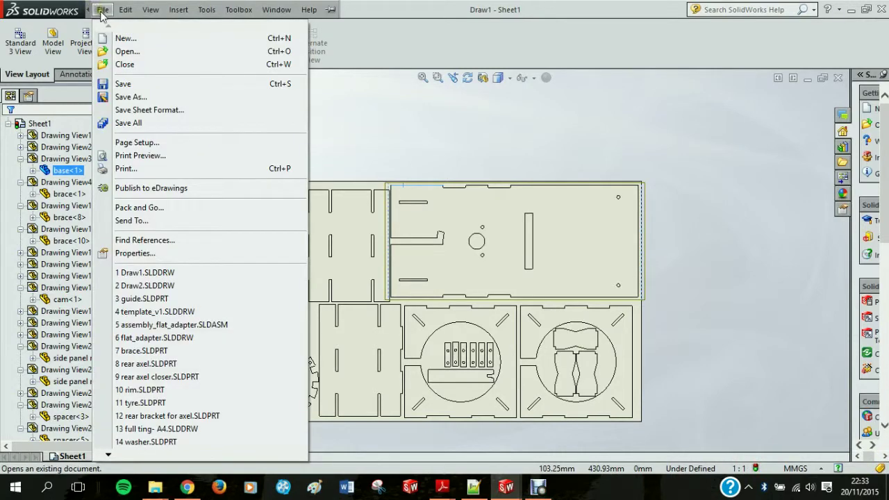
left_click(131, 97)
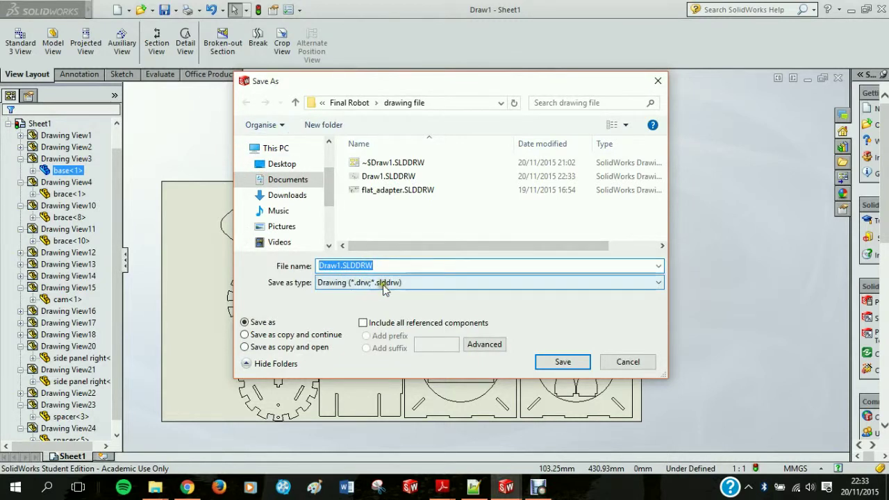
left_click(533, 283)
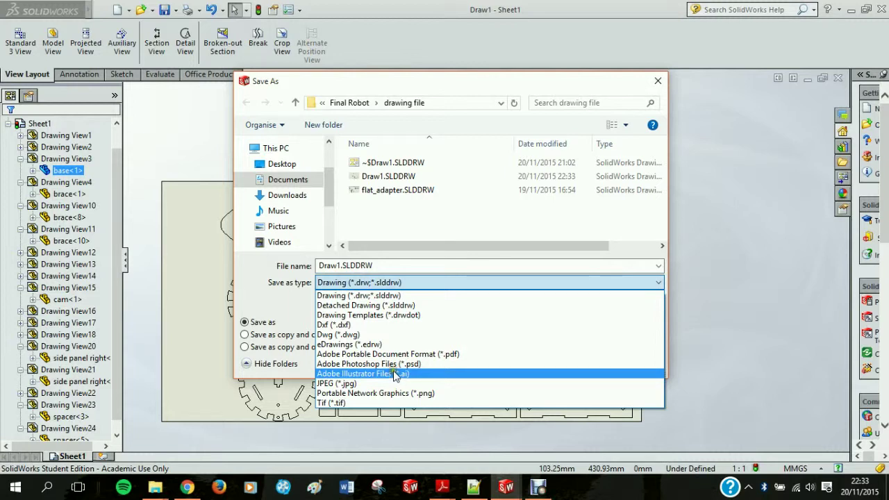
left_click(359, 335)
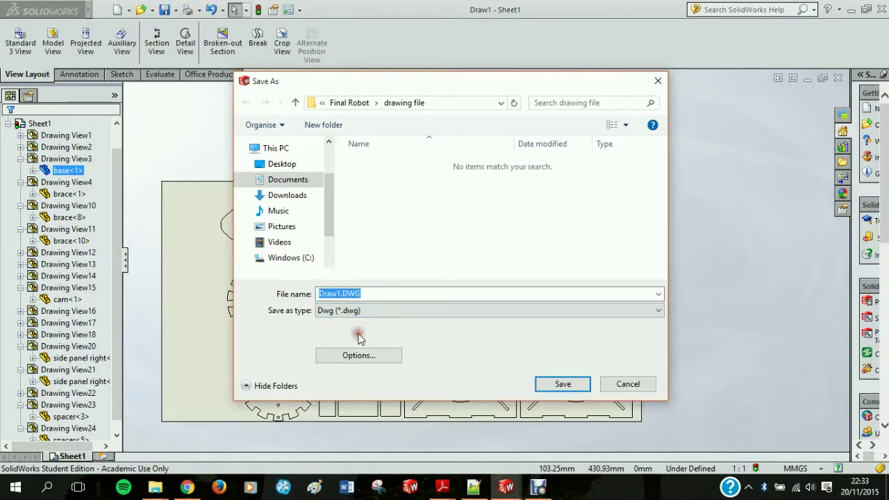
left_click(561, 386)
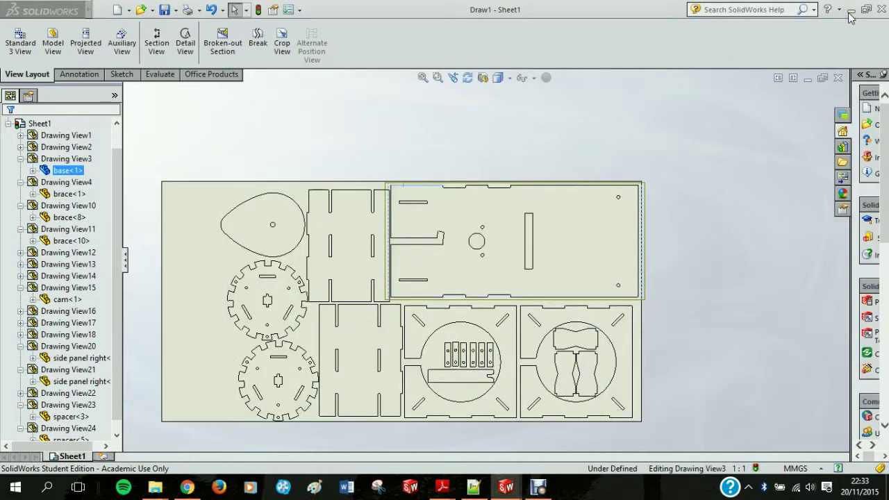
Step: Minimise SolidWorks and launch Inkscape 0.91 from the Drawing Software desktop folder
left_click(512, 481)
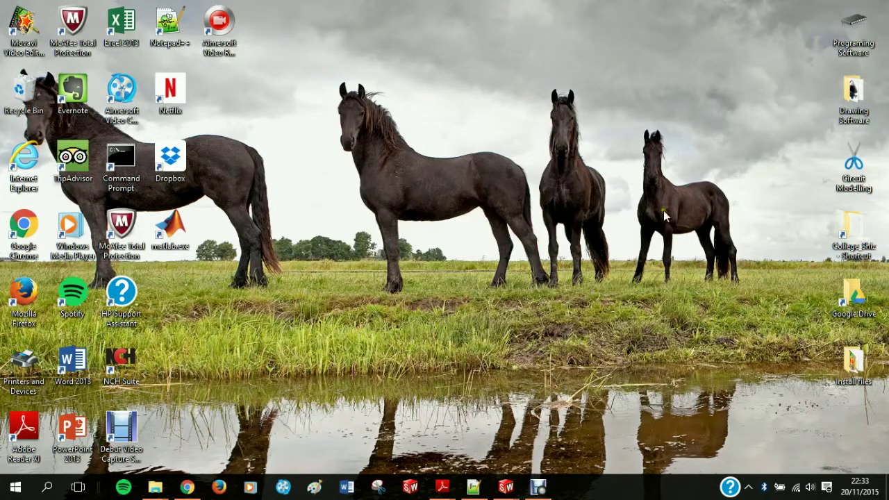
double_click(861, 111)
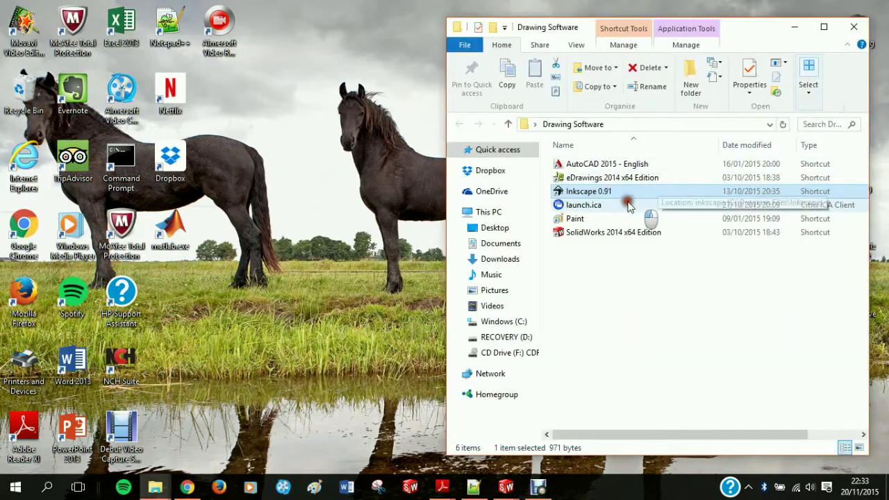
double_click(585, 193)
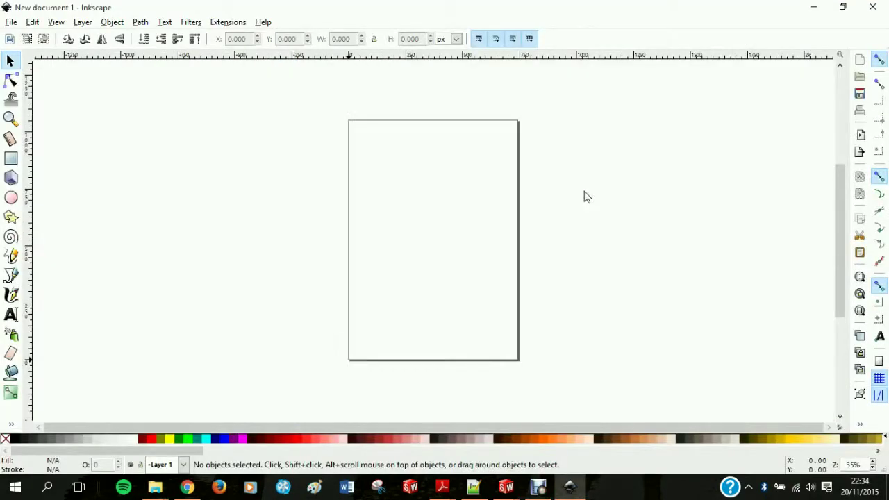
Step: Open Inkscape's Open dialog at the Final Robot folder and pick 'drawing file'
left_click(12, 22)
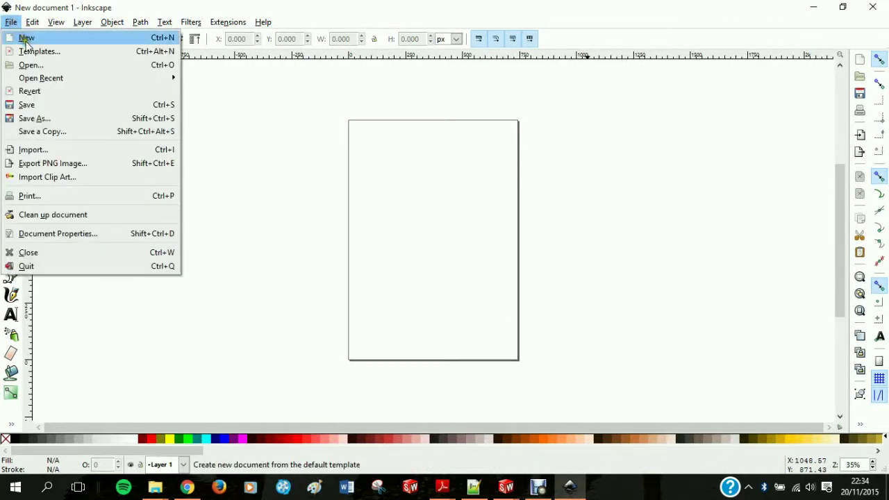
left_click(30, 67)
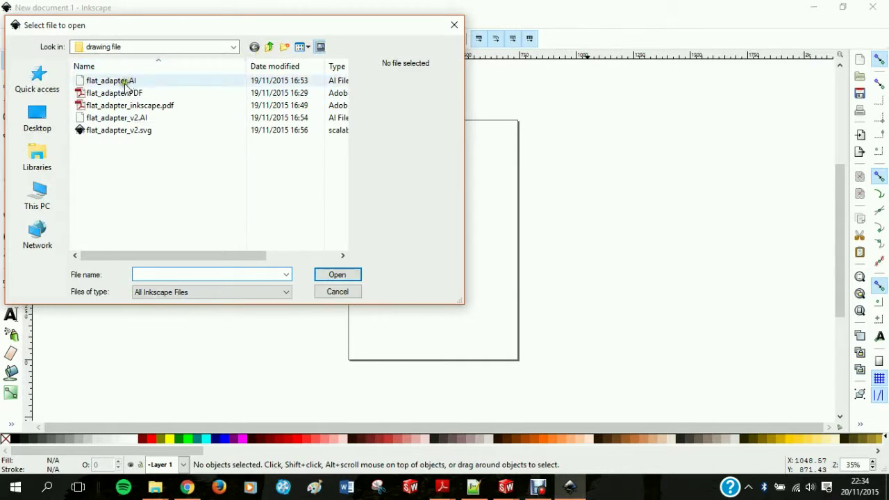
left_click(269, 48)
left_click(144, 83)
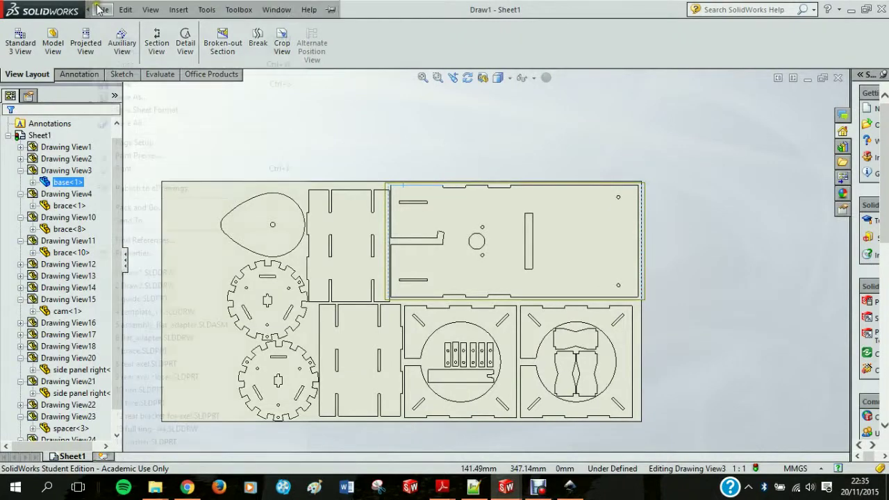
Step: Save the drawing as Draw1.AI in Adobe Illustrator (*.ai) format, then minimise SolidWorks
left_click(102, 9)
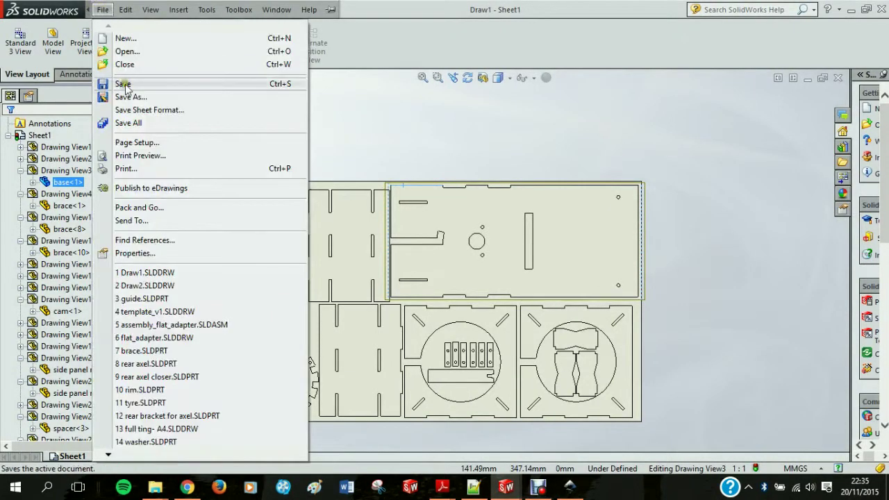
left_click(131, 96)
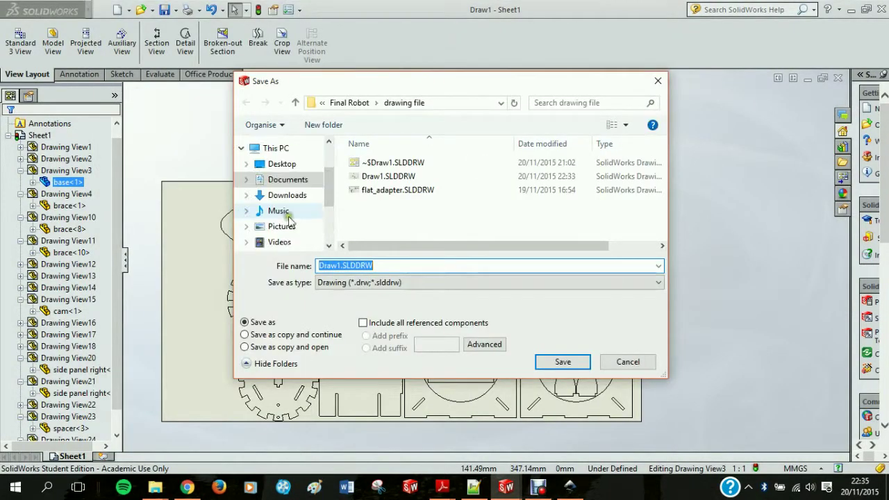
left_click(400, 285)
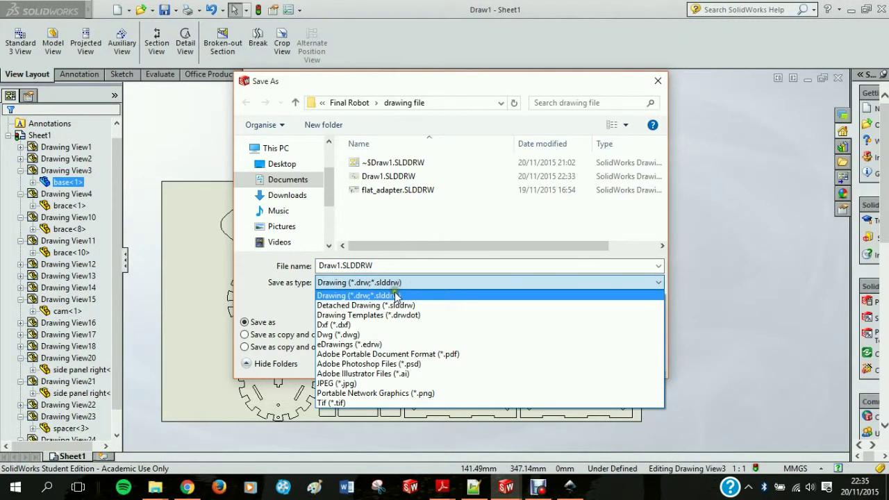
left_click(372, 376)
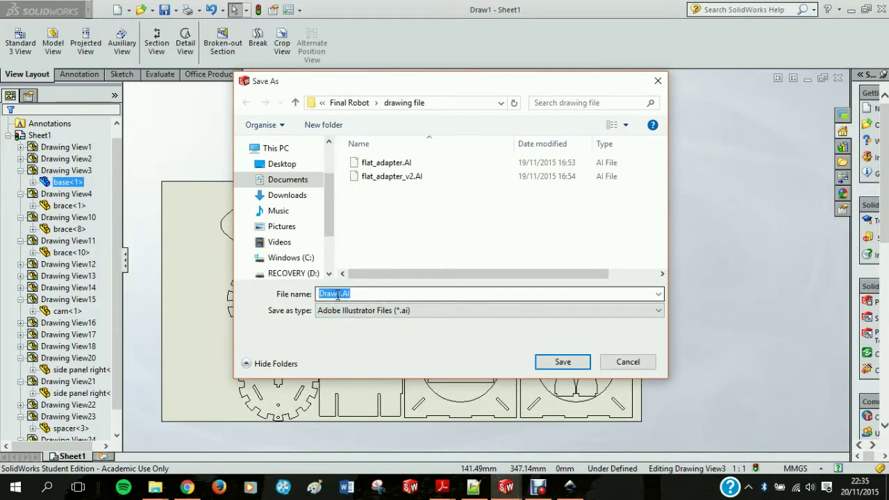
left_click(563, 362)
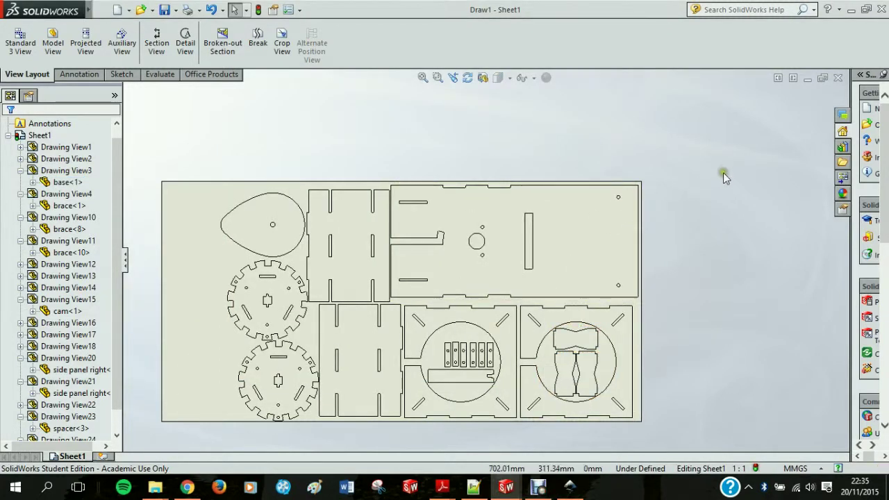
scroll(595, 366, "down", 3)
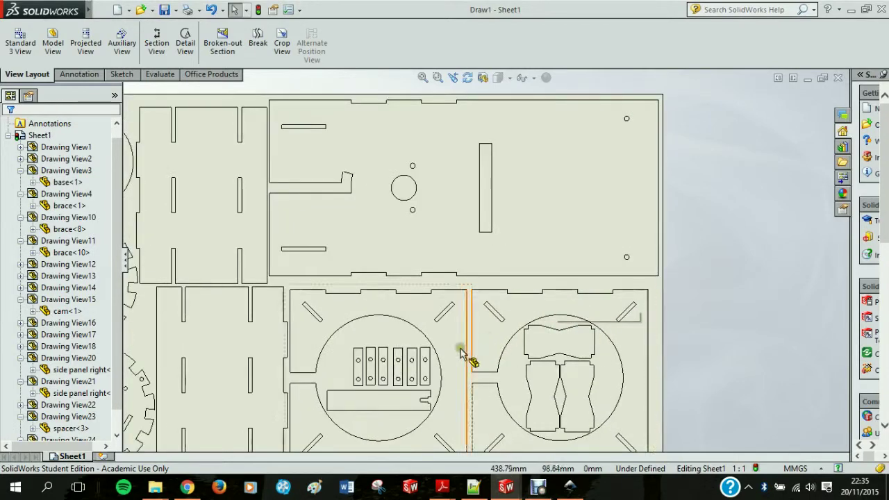
scroll(243, 350, "up", 3)
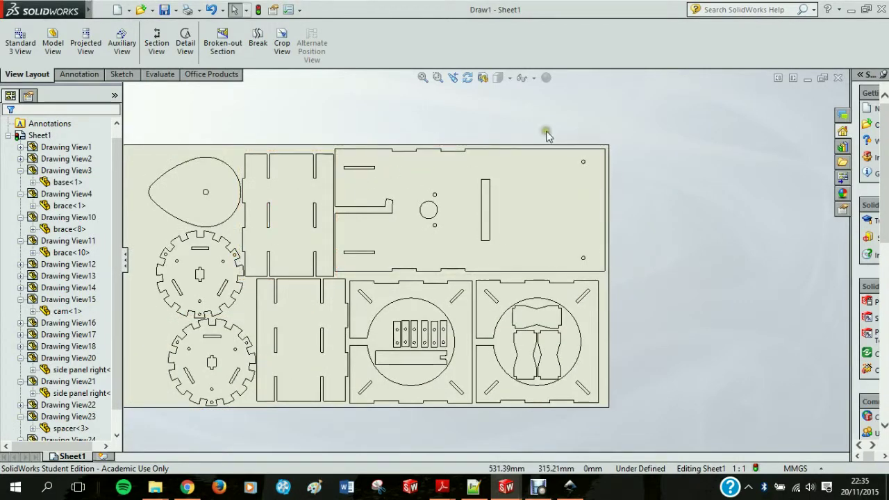
left_click(809, 82)
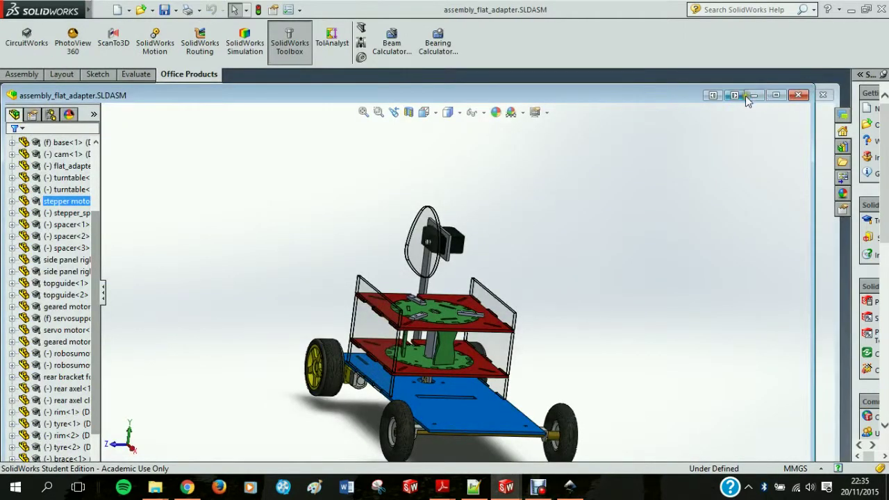
left_click(851, 10)
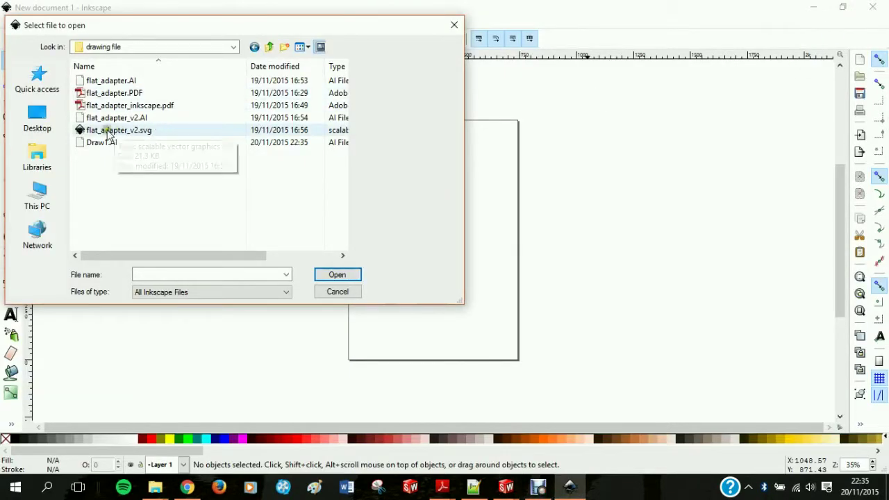
Step: Open Draw1.AI with gradient-mesh precision set to maximum (246.0)
double_click(91, 143)
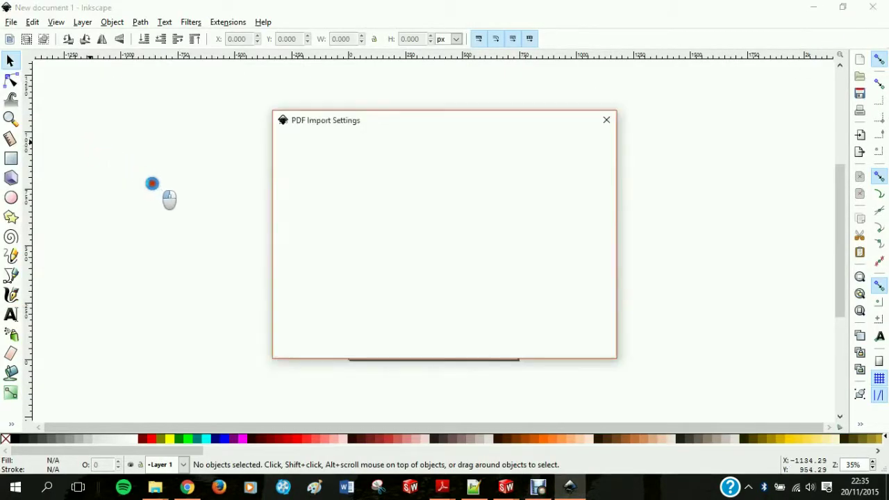
left_click(284, 263)
mouse_move(290, 245)
left_mouse_down()
mouse_move(421, 261)
mouse_move(408, 263)
left_mouse_up()
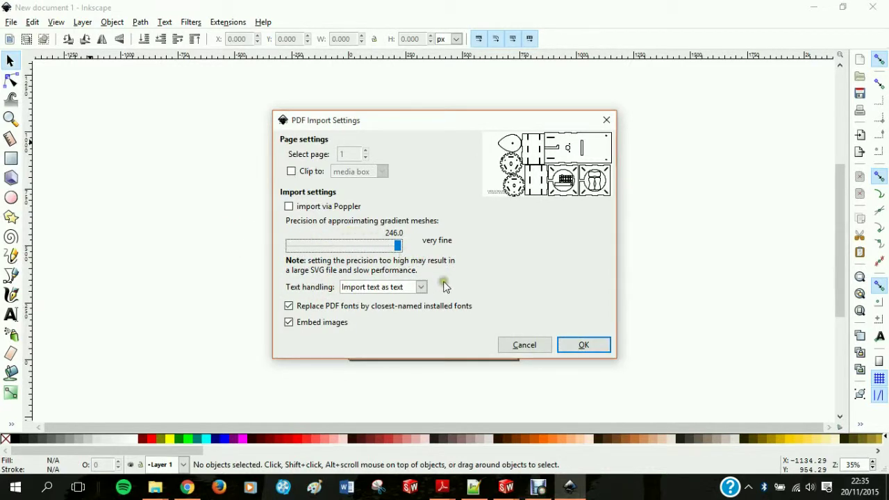
left_click(581, 345)
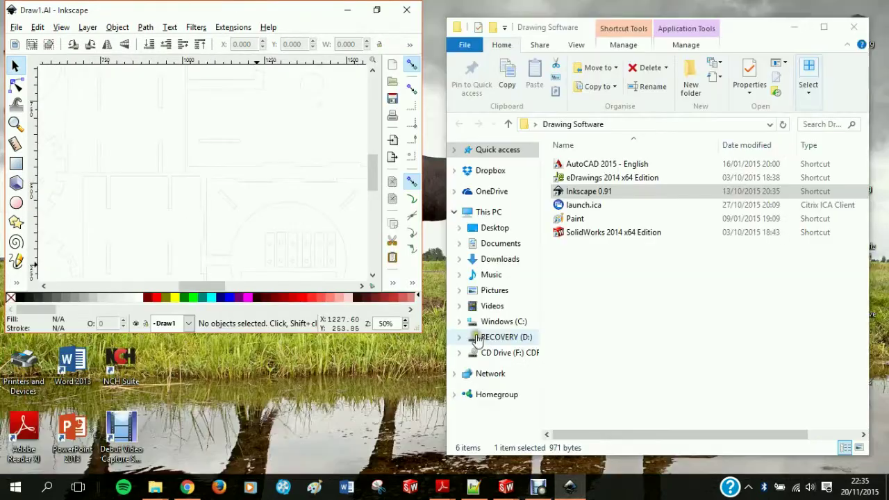
Step: Maximise Inkscape and delete the 'SolidWorks Student Edition. For Academic Use Only.' watermark
left_click(381, 12)
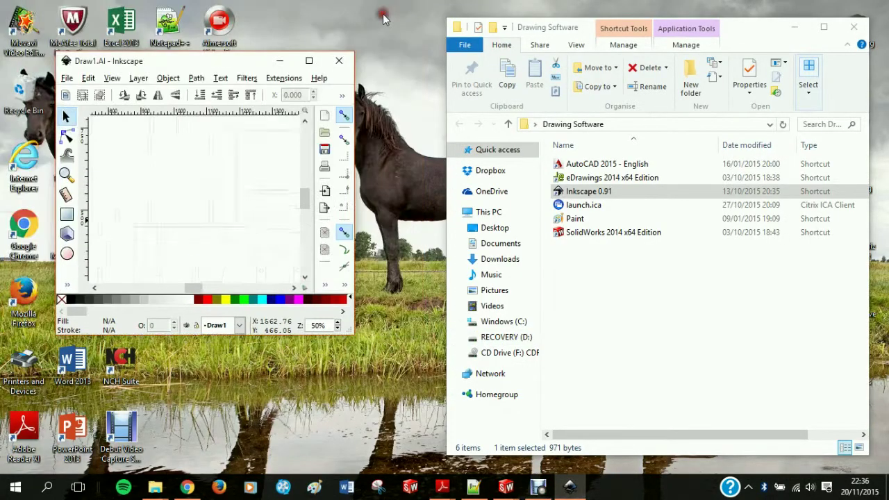
left_click(309, 61)
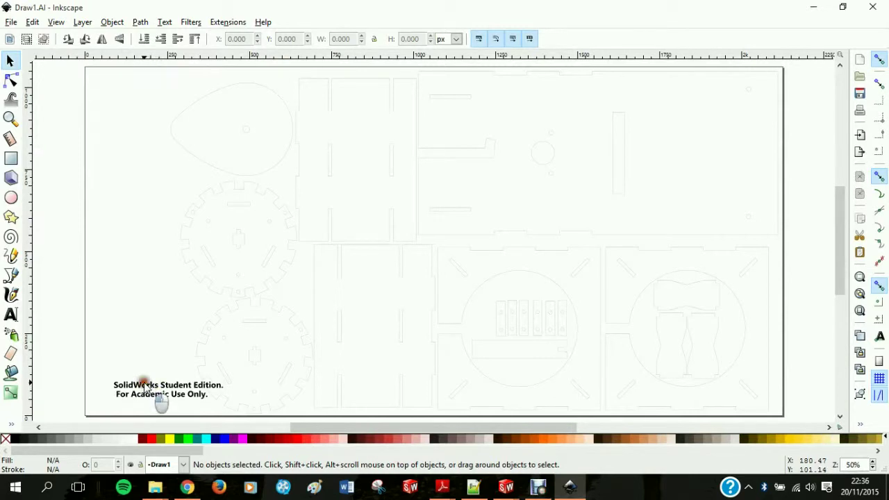
mouse_move(144, 383)
left_mouse_down()
mouse_move(104, 396)
mouse_move(139, 397)
left_mouse_up()
left_click(127, 388)
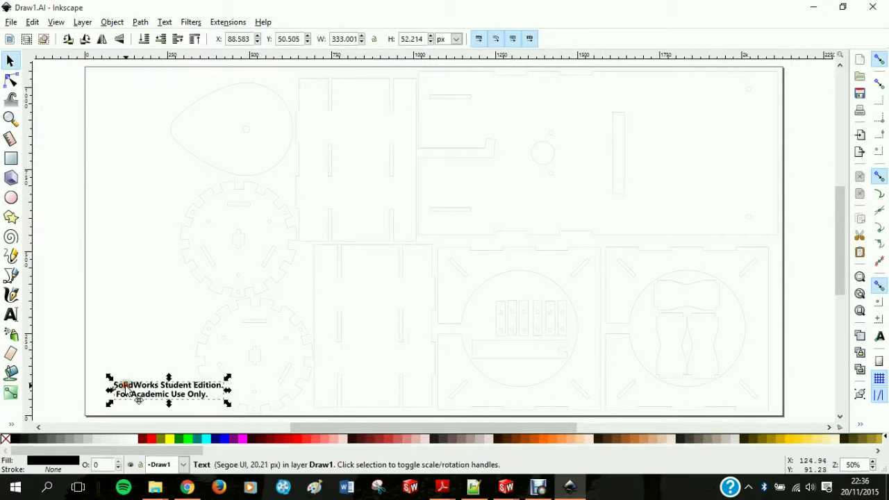
key("Delete")
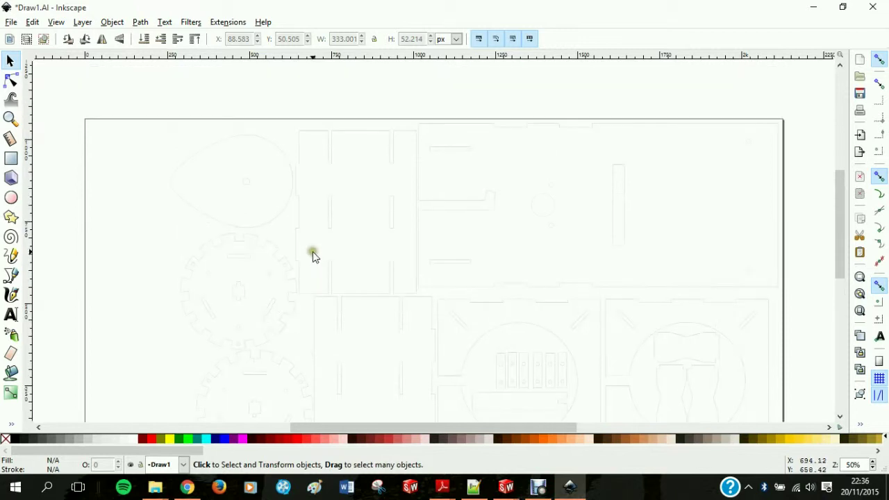
Step: Measure an imported outline in millimetres, confirming roughly 0.05 mm thickness
scroll(203, 228, "up", 4, "ctrl")
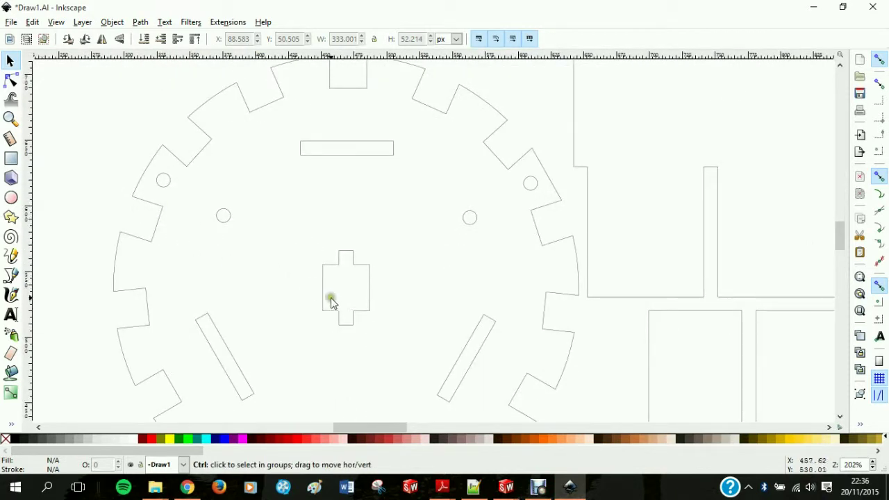
scroll(332, 302, "up", 10, "ctrl")
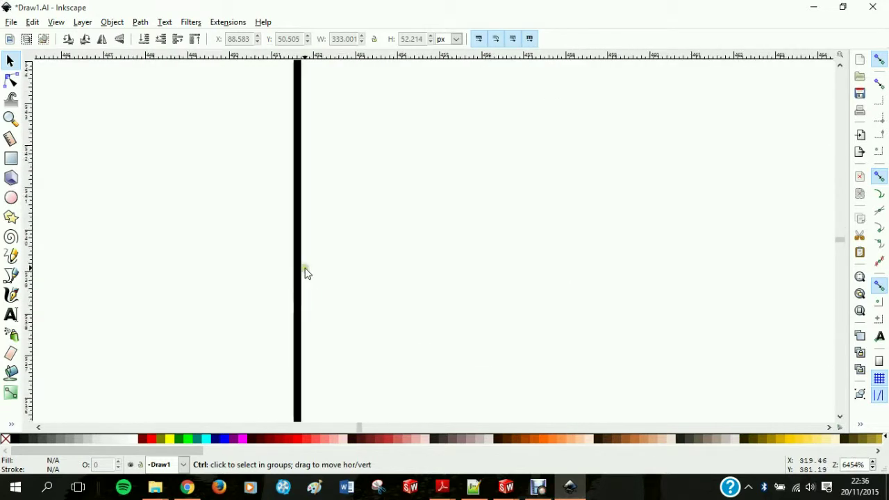
scroll(305, 272, "up", 4, "ctrl")
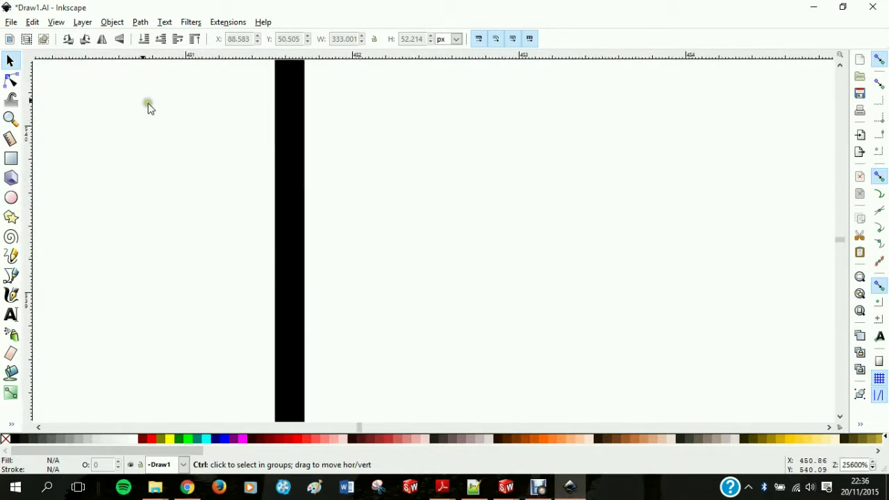
left_click(11, 138)
left_click(137, 39)
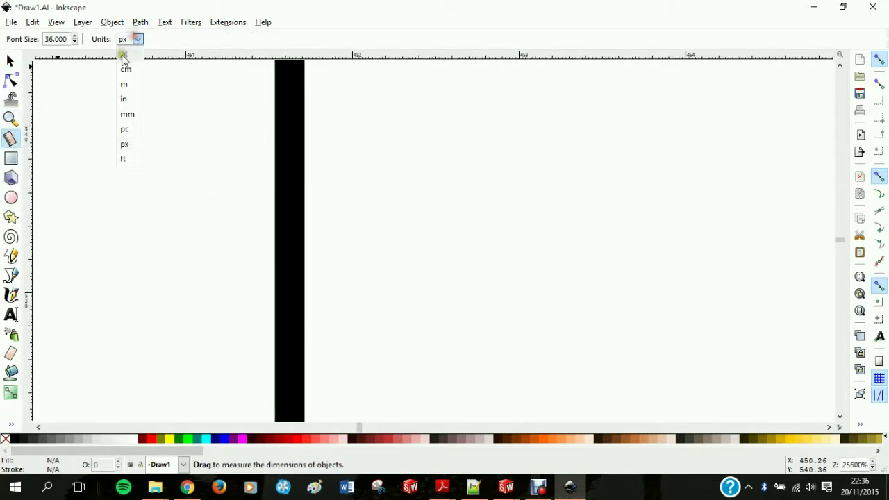
left_click(128, 113)
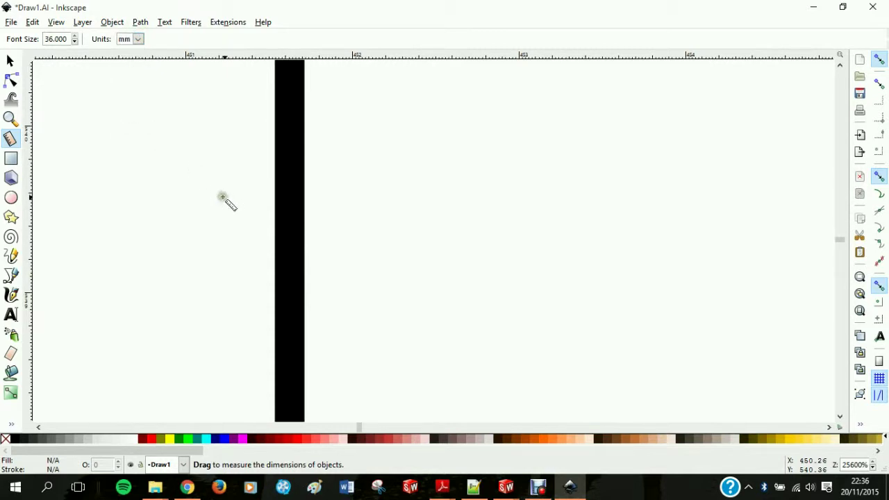
left_click_drag(274, 221, 306, 223)
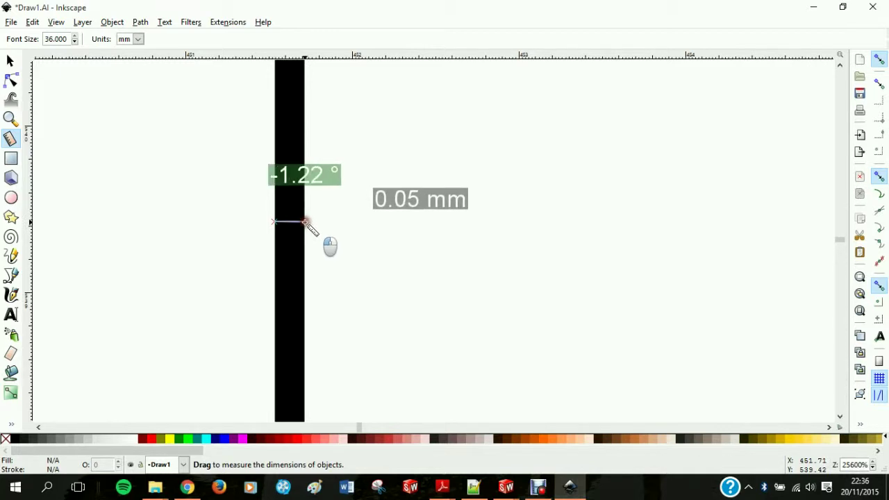
left_click_drag(306, 223, 304, 220)
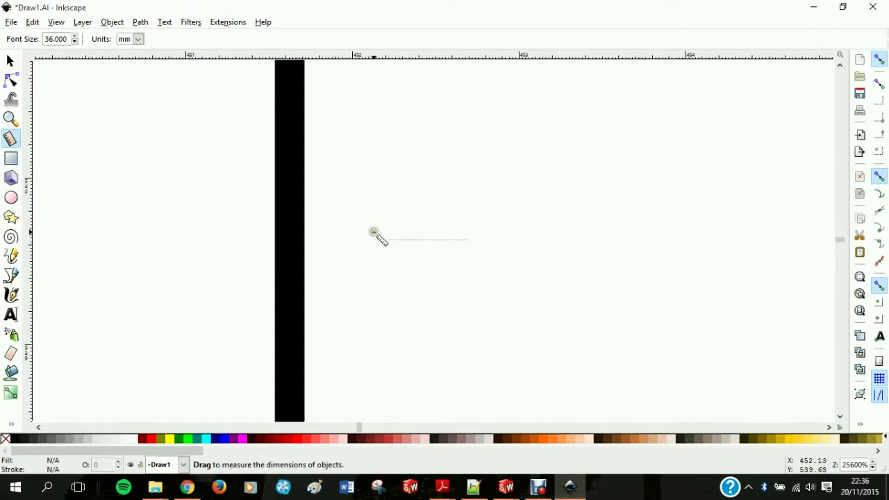
left_click_drag(358, 221, 512, 232)
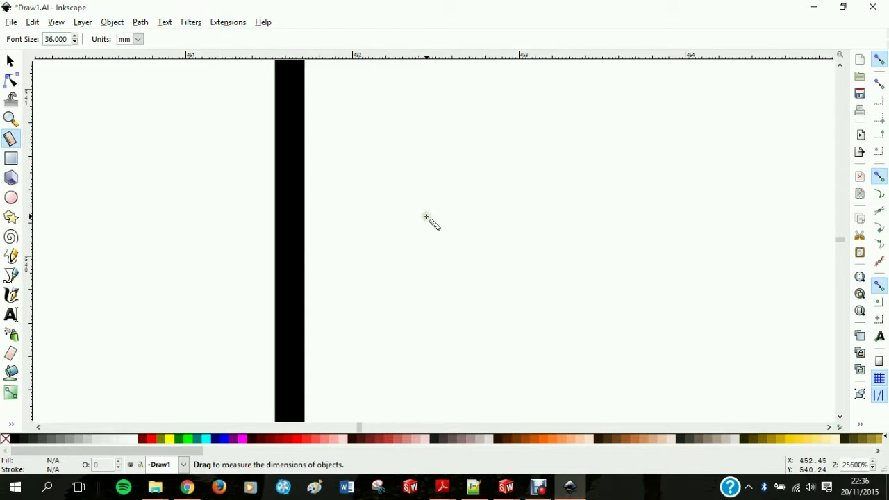
scroll(426, 217, "down", 15, "ctrl")
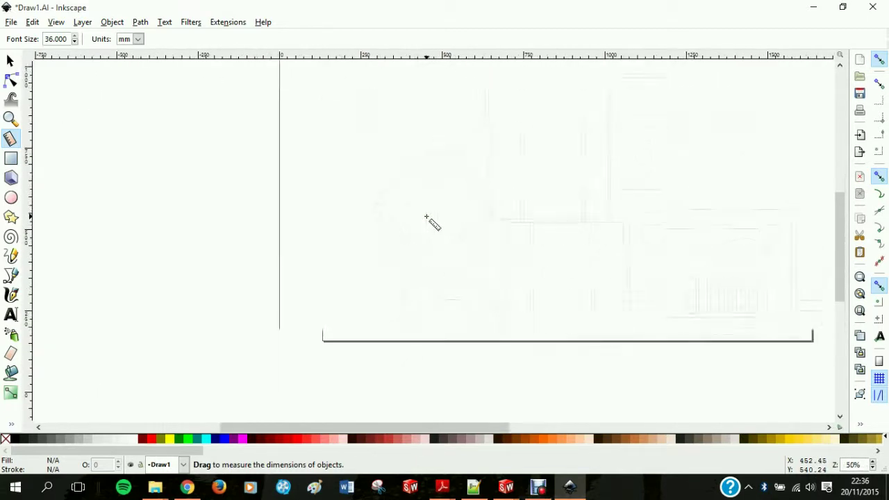
scroll(426, 217, "down", 1, "ctrl")
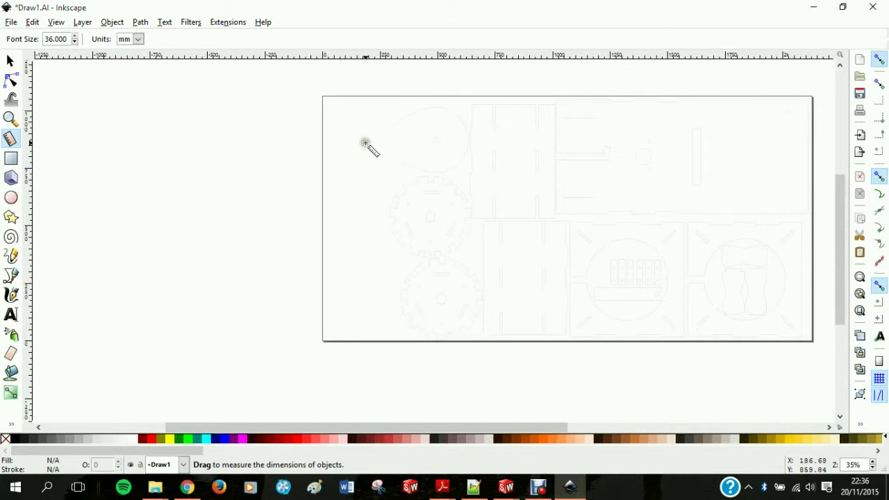
Step: Select the teardrop-shaped group at top left and bring up Fill and Stroke for it
left_click(14, 62)
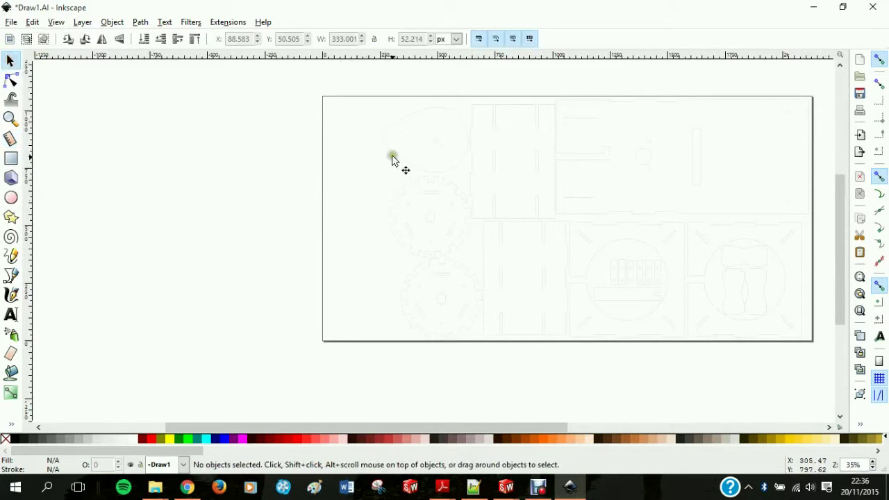
left_click(395, 159)
right_click(395, 159)
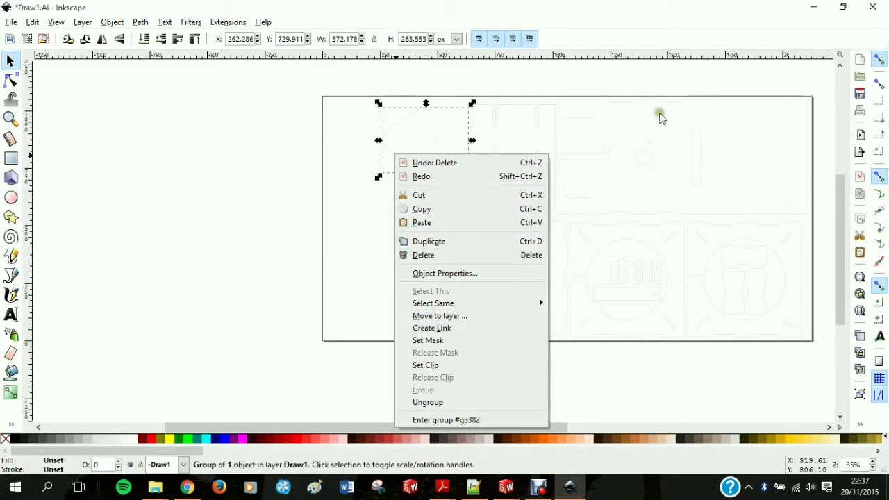
left_click(125, 23)
left_click(116, 22)
left_click(118, 36)
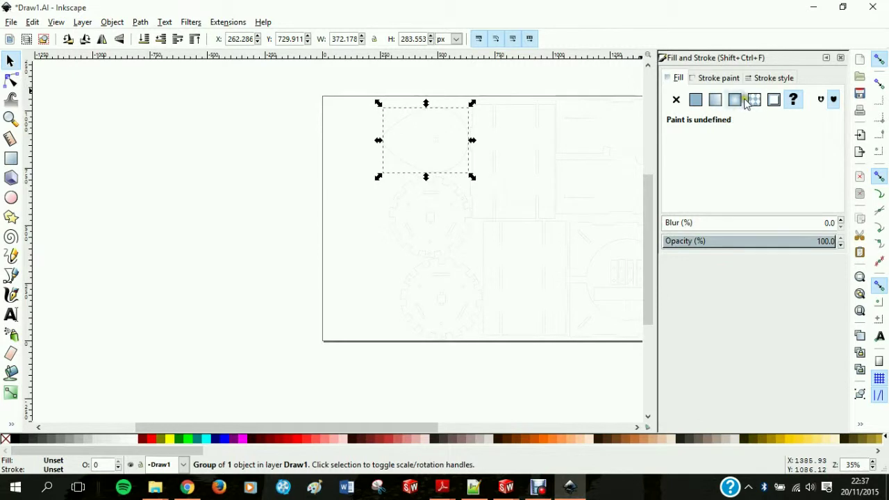
Step: Try linear and radial gradient fills on the group and set stroke width units to mm
left_click(715, 99)
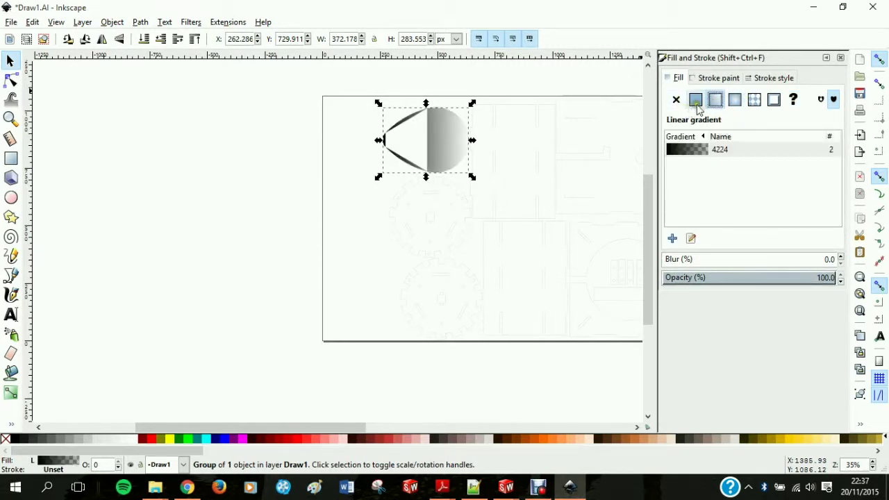
left_click(695, 99)
left_click(734, 99)
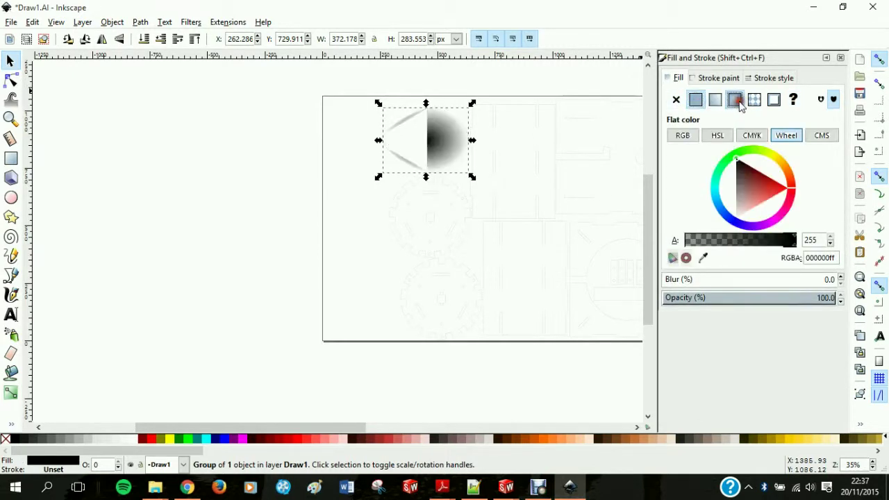
left_click(774, 79)
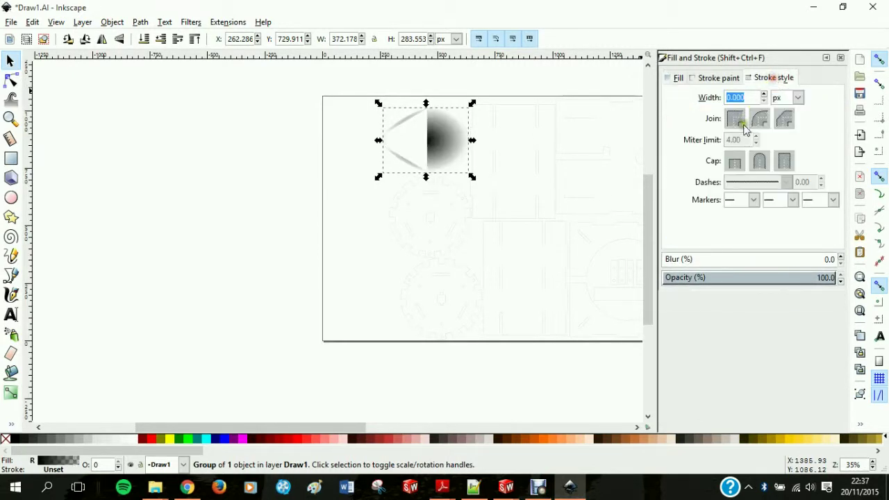
left_click(798, 98)
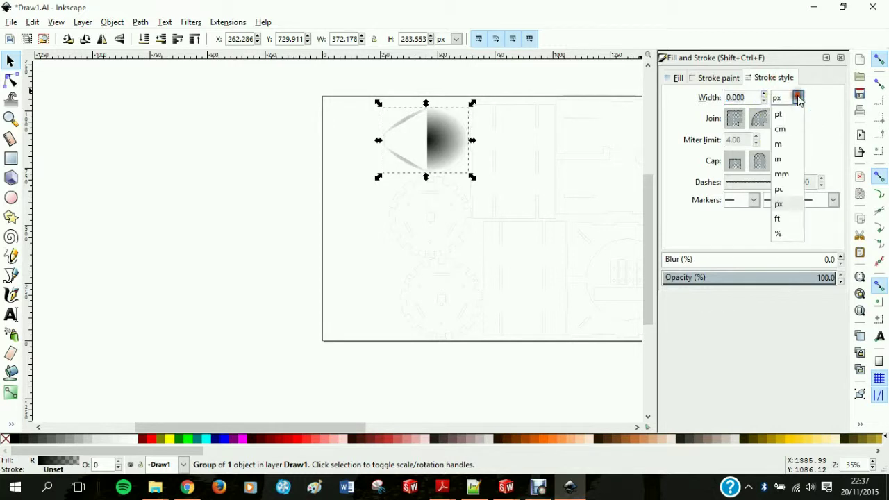
left_click(780, 175)
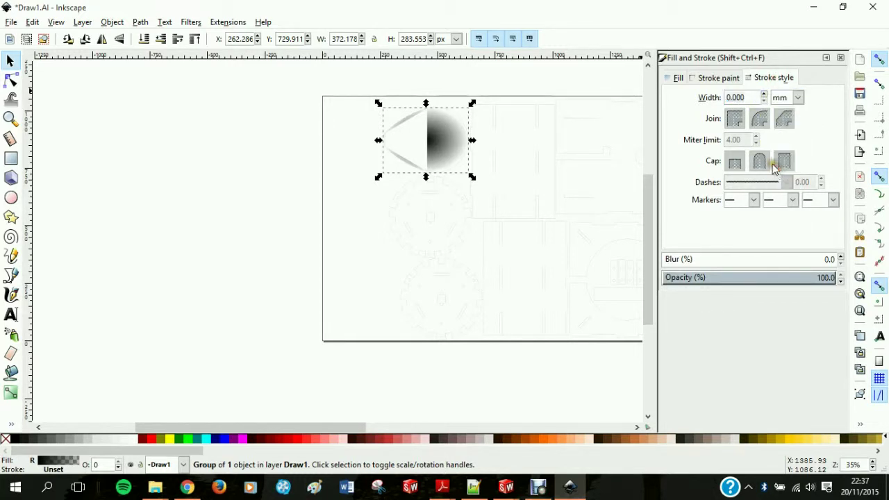
Step: Set the group's fill to No paint and its stroke width to 0.000 mm, then deselect
left_click(717, 77)
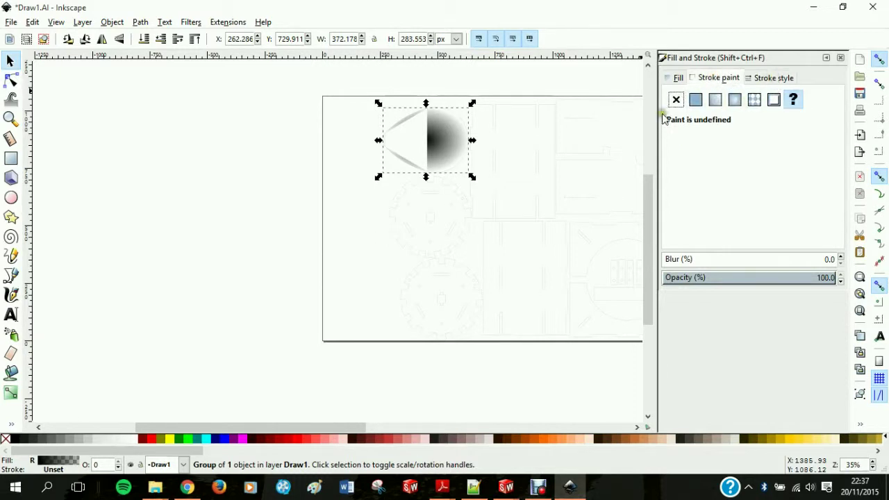
scroll(417, 160, "up", 2)
scroll(451, 139, "down", 3)
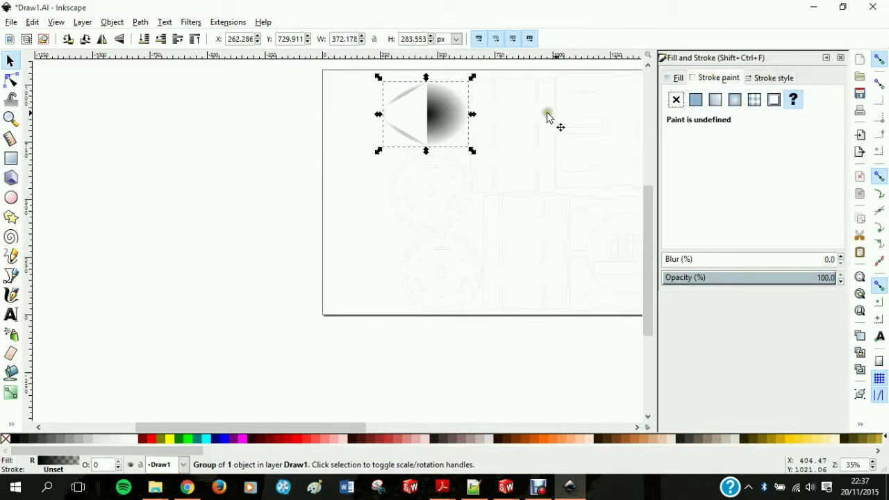
left_click(686, 76)
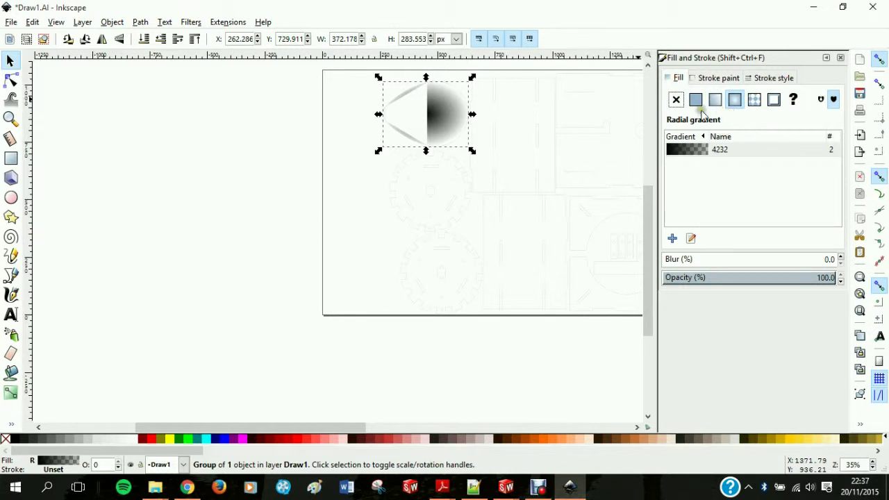
left_click(675, 100)
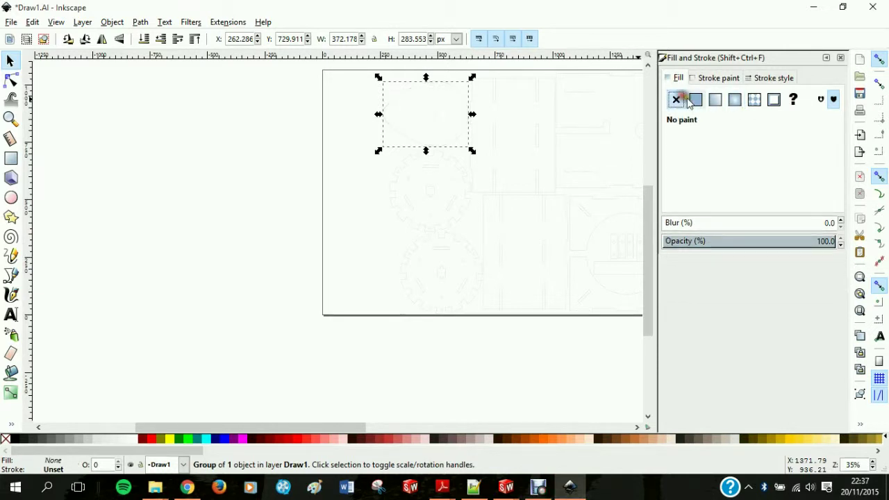
left_click(770, 78)
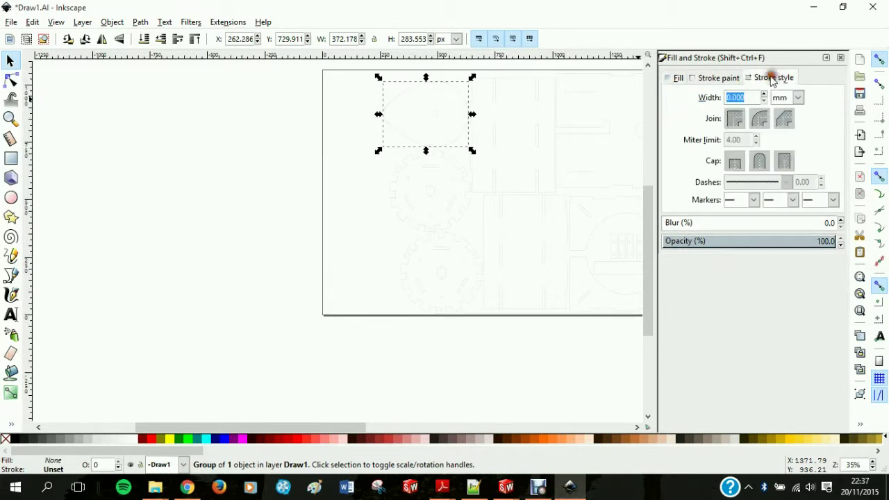
left_click(738, 98)
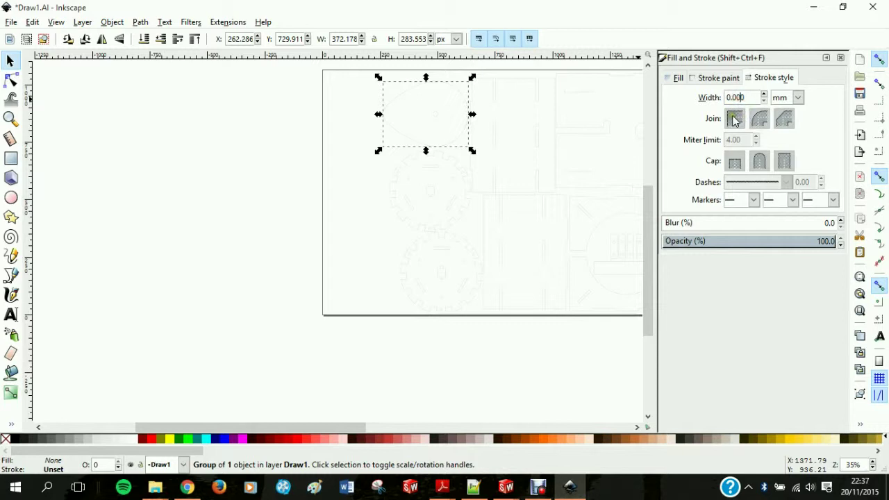
key("Delete")
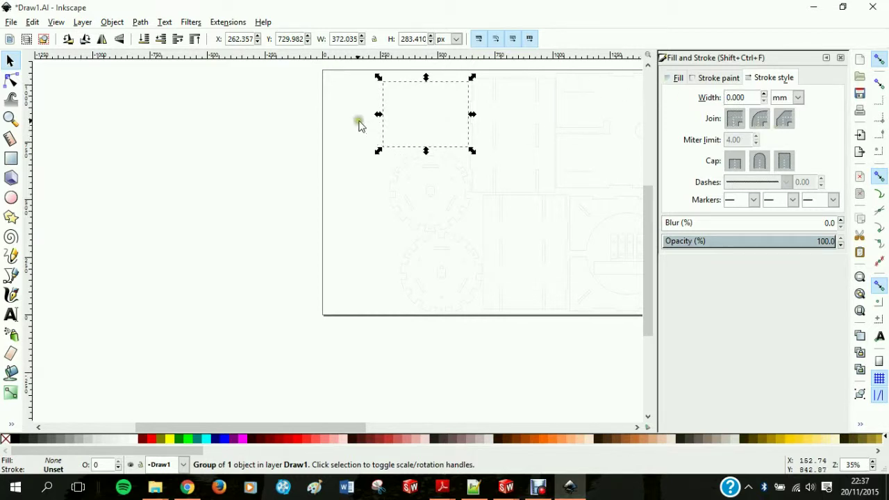
left_click(350, 124)
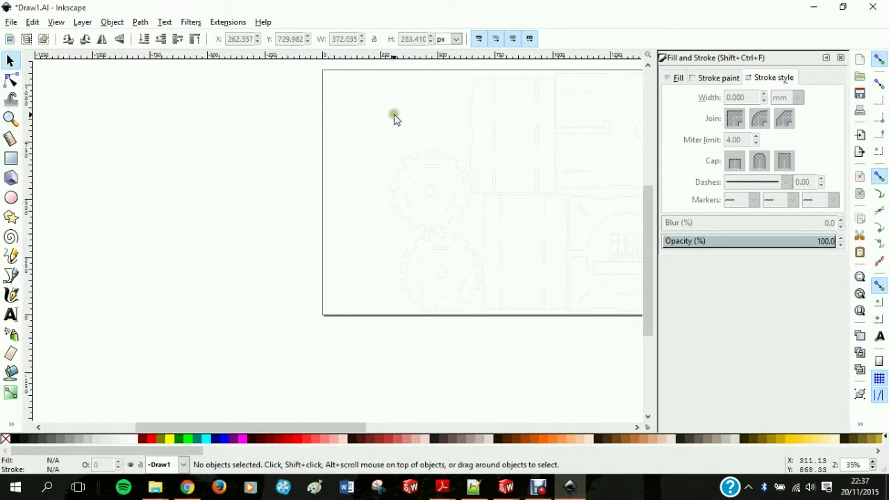
Step: Change the gear outline's stroke width from 0.010 mm to 0.000 mm, then deselect it
scroll(393, 148, "up", 3, "ctrl")
scroll(378, 152, "up", 4, "ctrl")
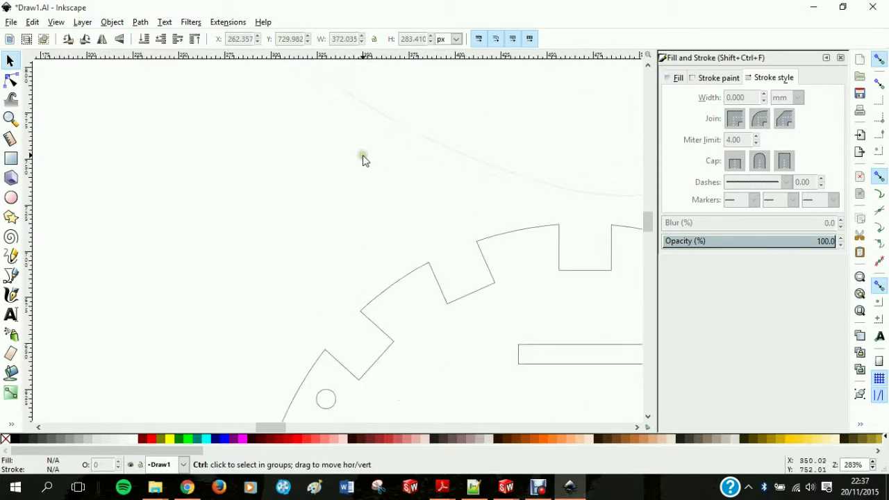
scroll(481, 169, "up", 2, "ctrl")
scroll(501, 182, "down", 5, "ctrl")
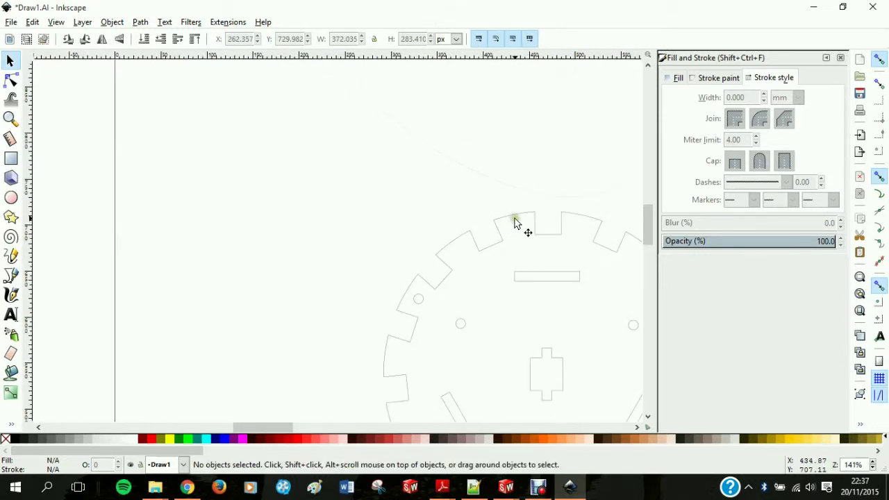
left_click(501, 221)
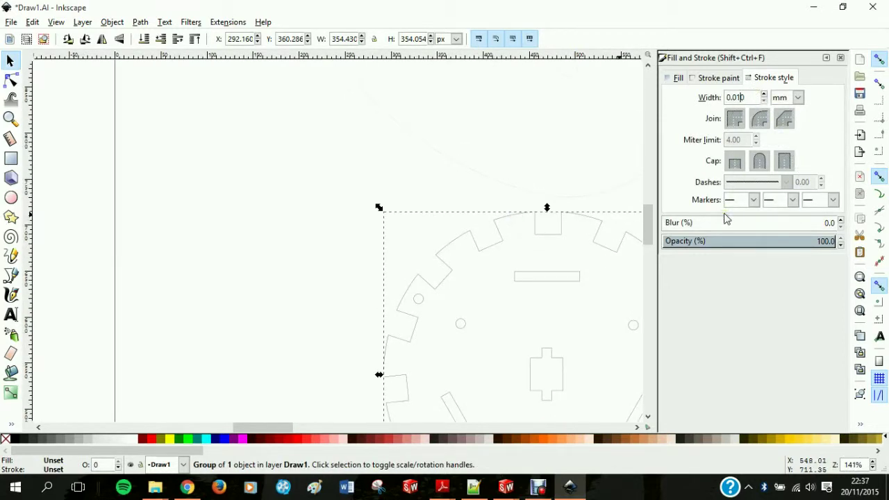
key("Down")
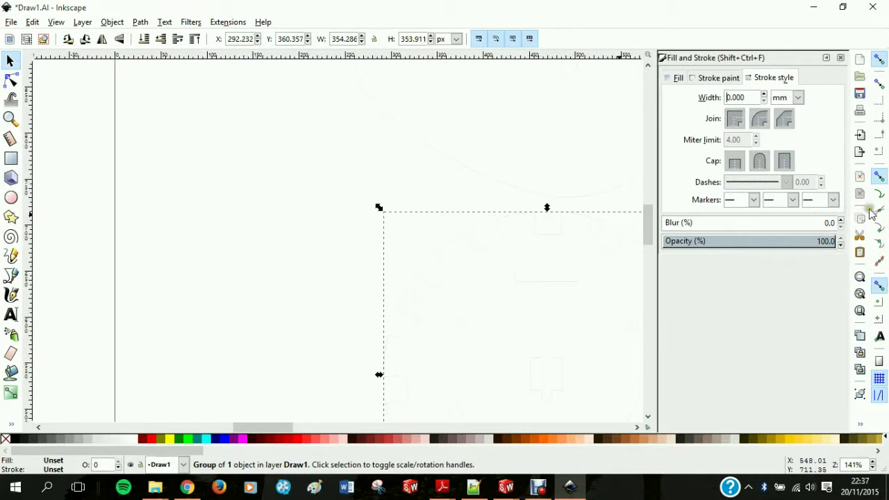
left_click(300, 234)
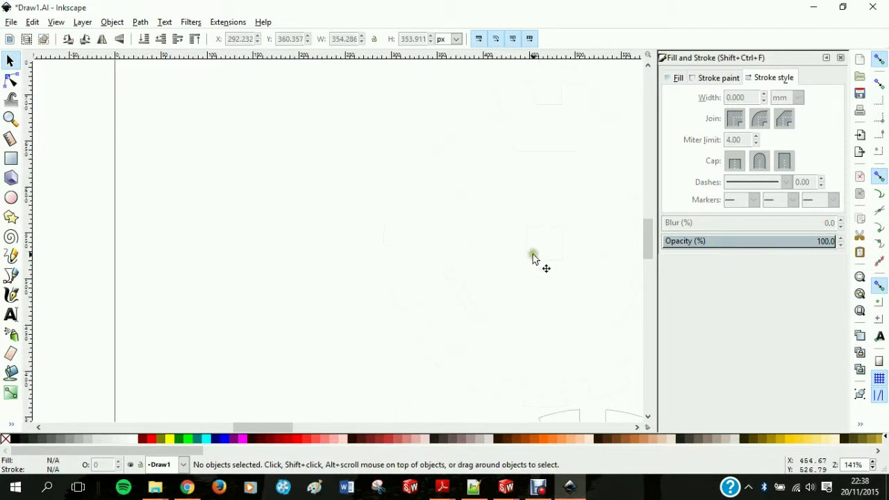
Step: Zoom in on the canvas and switch to the Measure tool
scroll(535, 260, "up", 3, "ctrl")
scroll(536, 247, "up", 12, "ctrl")
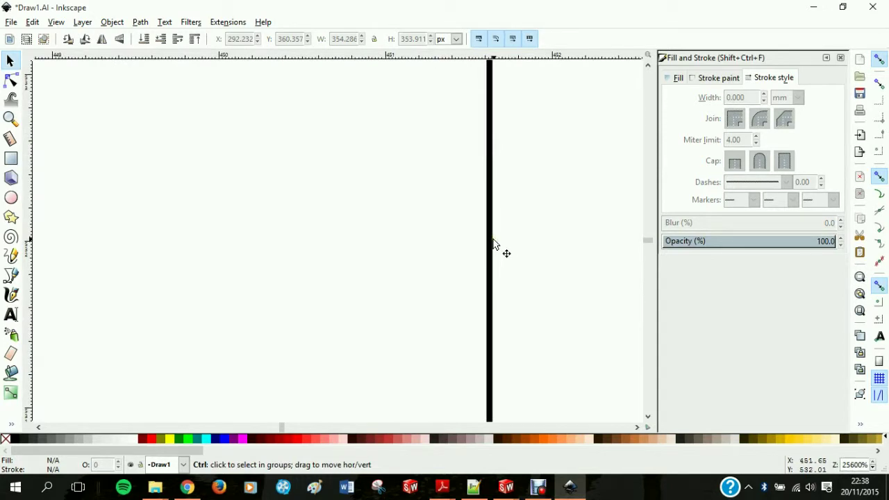
left_click(10, 138)
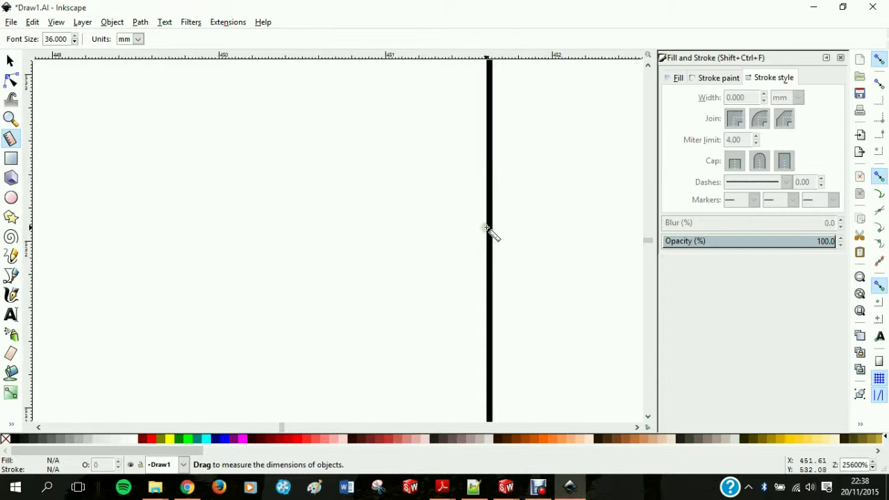
left_click_drag(486, 228, 492, 227)
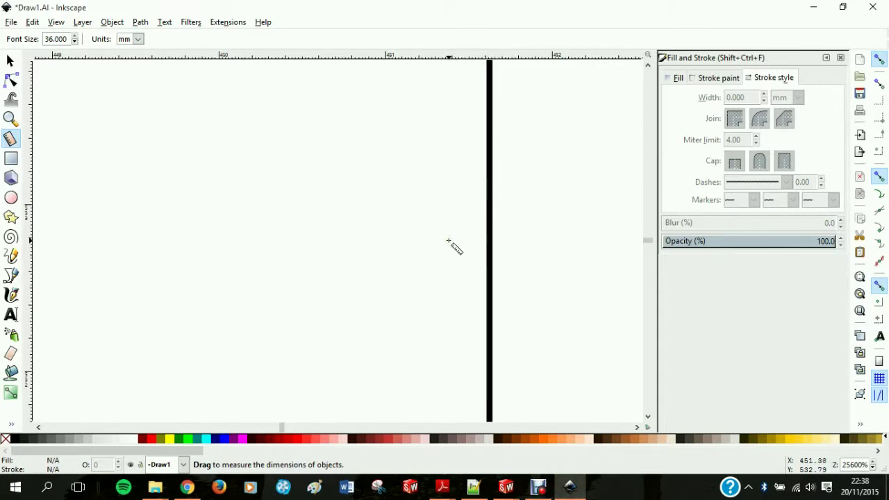
scroll(451, 245, "down", 18, "ctrl")
scroll(462, 250, "up", 2, "ctrl")
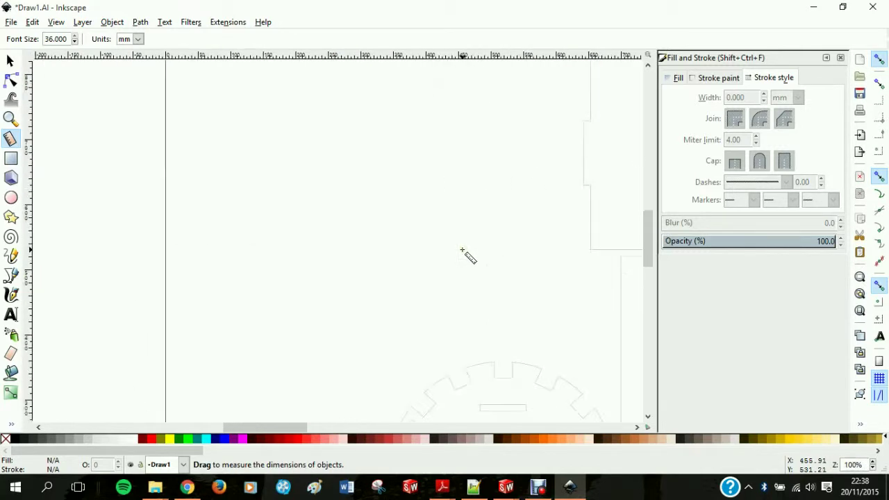
scroll(464, 251, "down", 1, "ctrl")
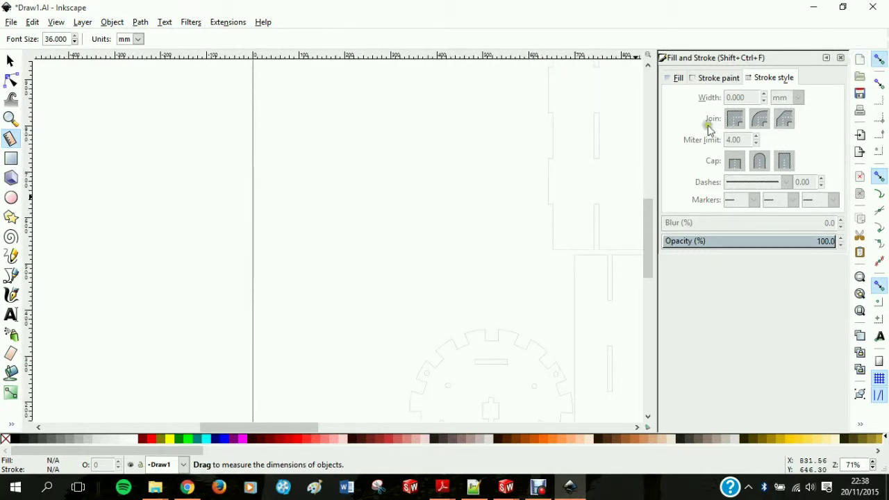
scroll(380, 253, "down", 1, "ctrl")
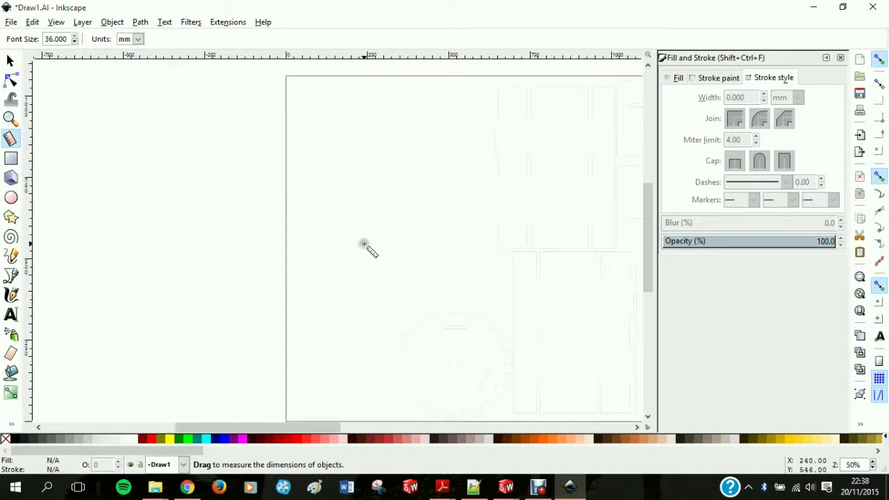
scroll(327, 256, "down", 3, "ctrl")
scroll(500, 236, "up", 2, "ctrl")
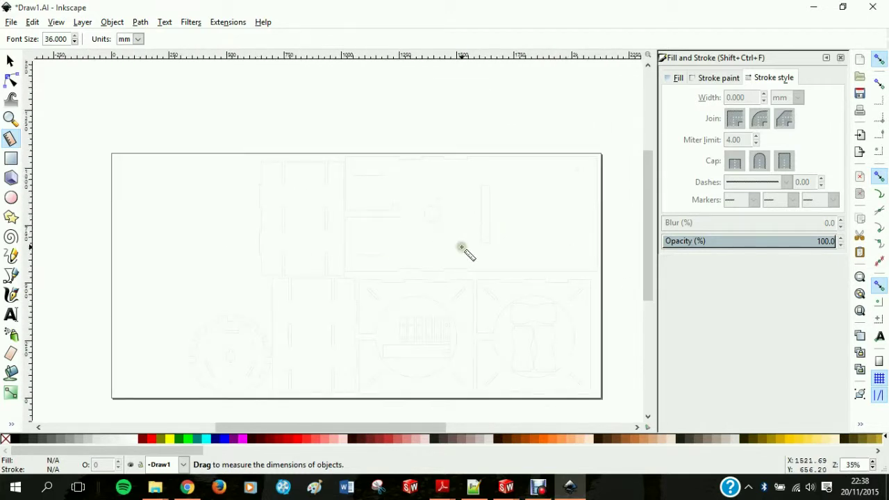
scroll(461, 249, "up", 2, "ctrl")
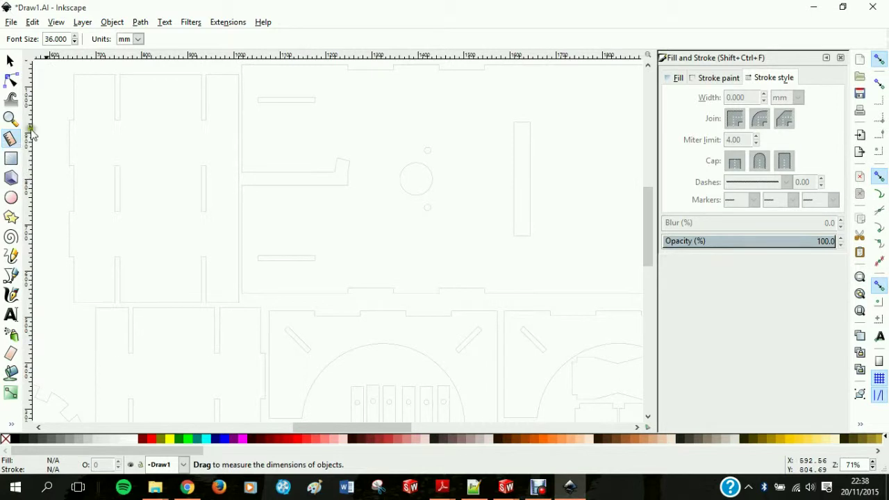
left_click(11, 61)
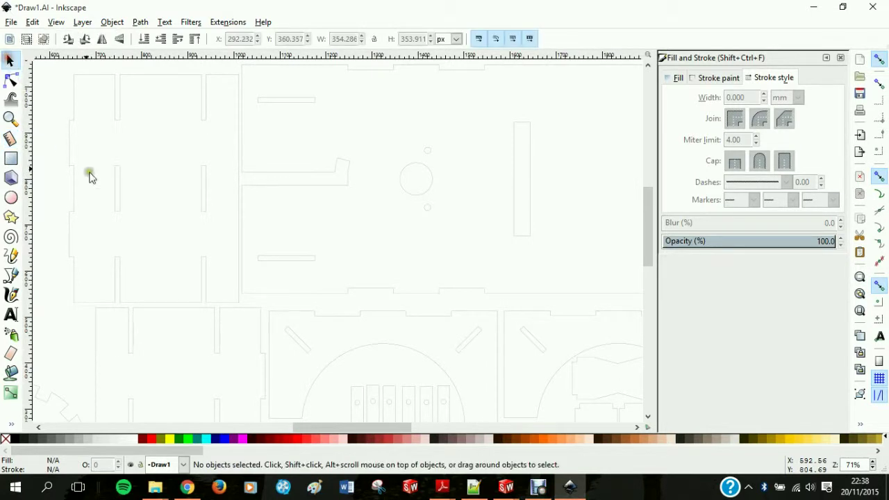
left_click(207, 264)
scroll(219, 201, "down", 4, "ctrl")
key("Escape")
left_click_drag(232, 131, 539, 293)
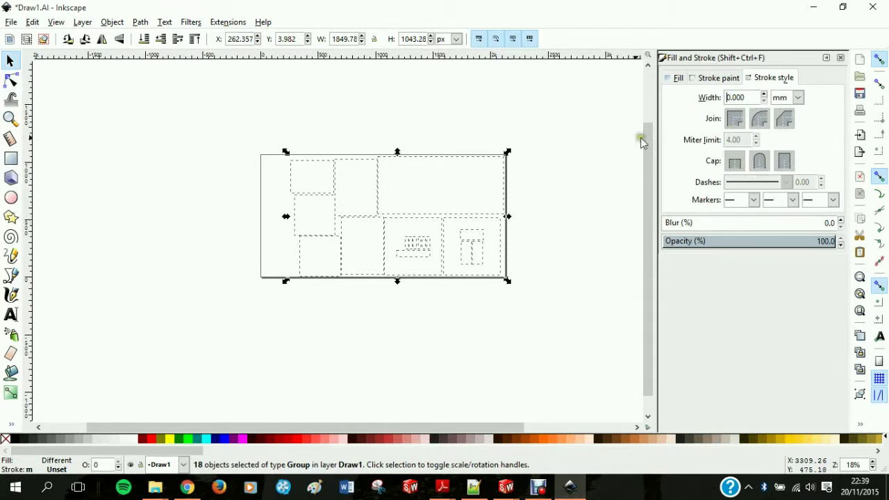
left_click(540, 230)
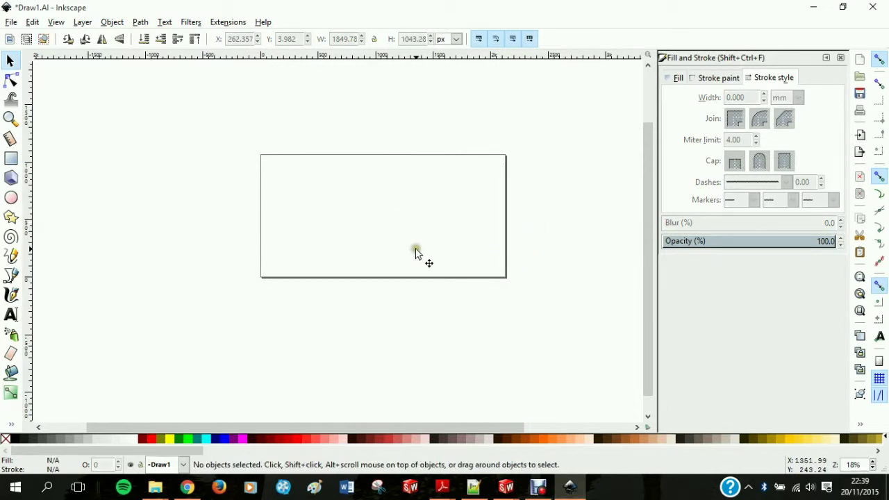
scroll(413, 255, "up", 6, "ctrl")
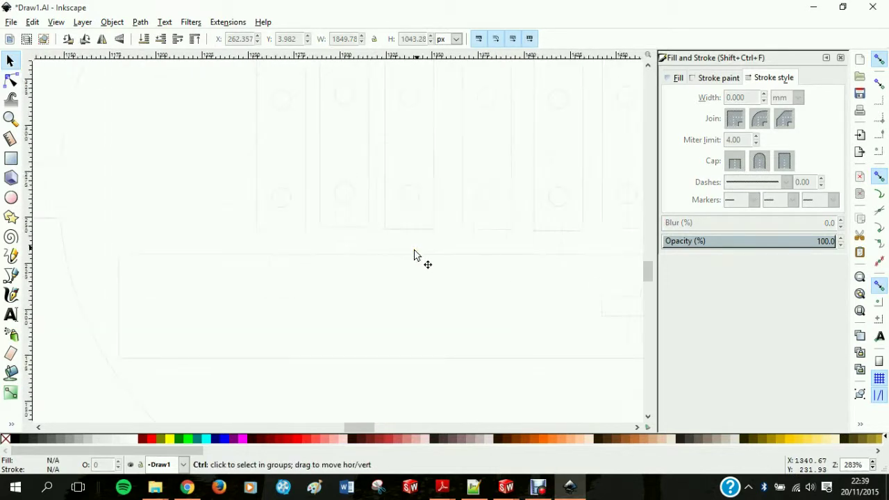
scroll(330, 186, "up", 1, "ctrl")
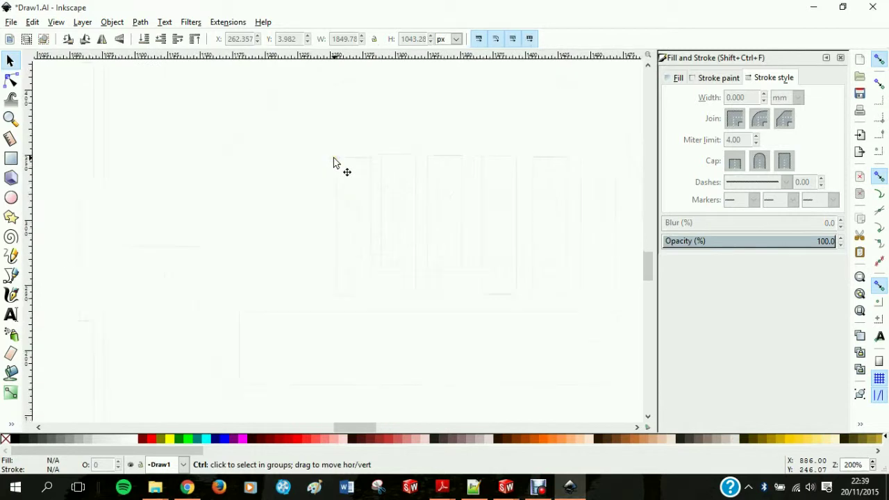
scroll(383, 152, "up", 3, "ctrl")
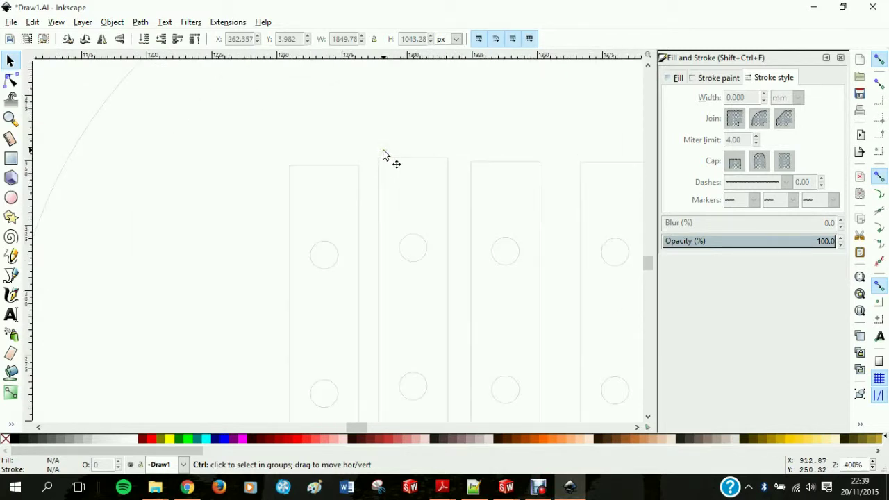
scroll(382, 153, "down", 7, "ctrl")
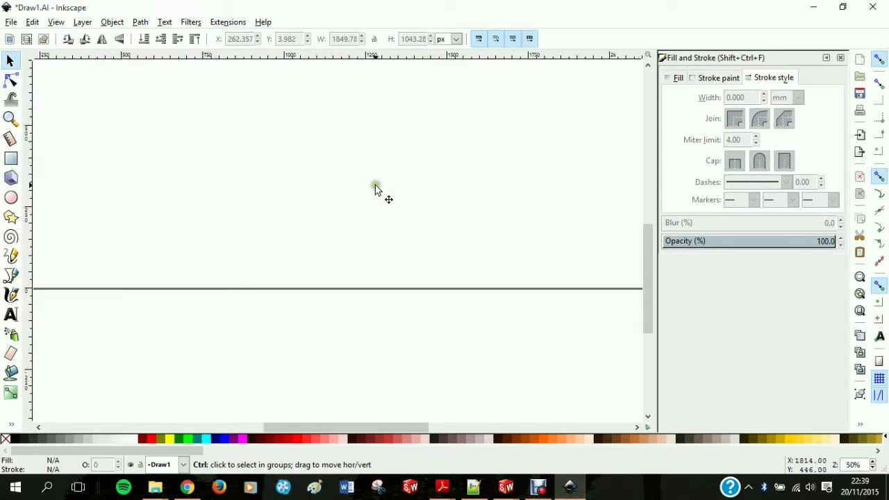
scroll(354, 126, "down", 4, "ctrl")
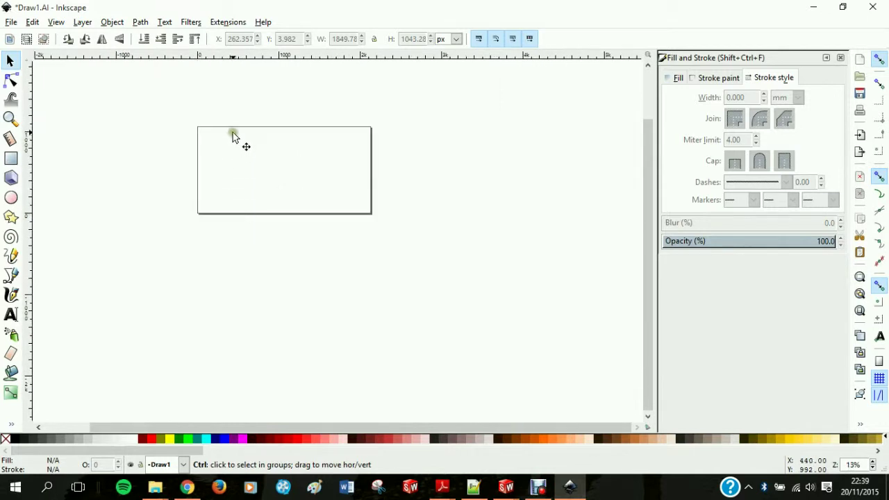
scroll(234, 135, "up", 3, "ctrl")
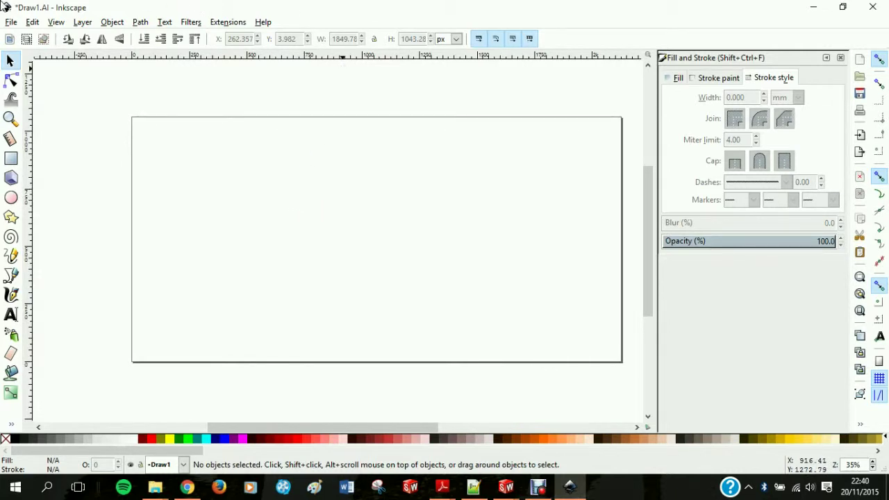
left_click(11, 23)
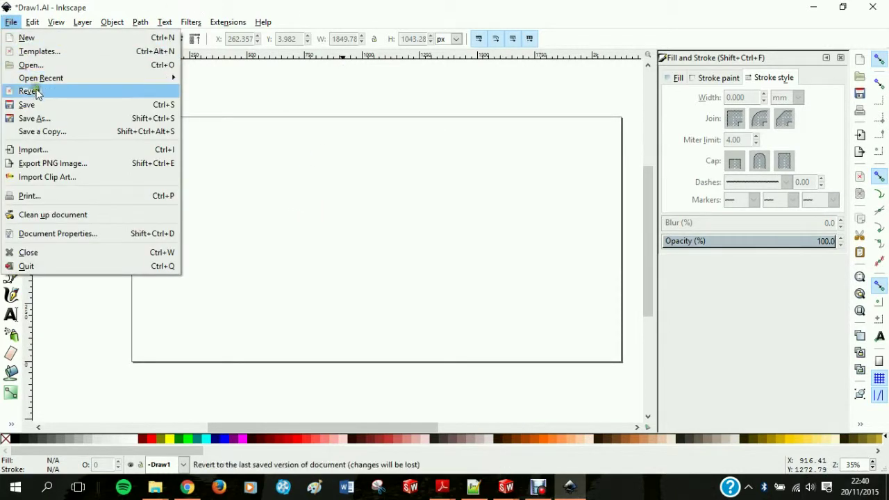
Step: Attempt Save As and then Save, dismissing the resulting save error message
left_click(34, 118)
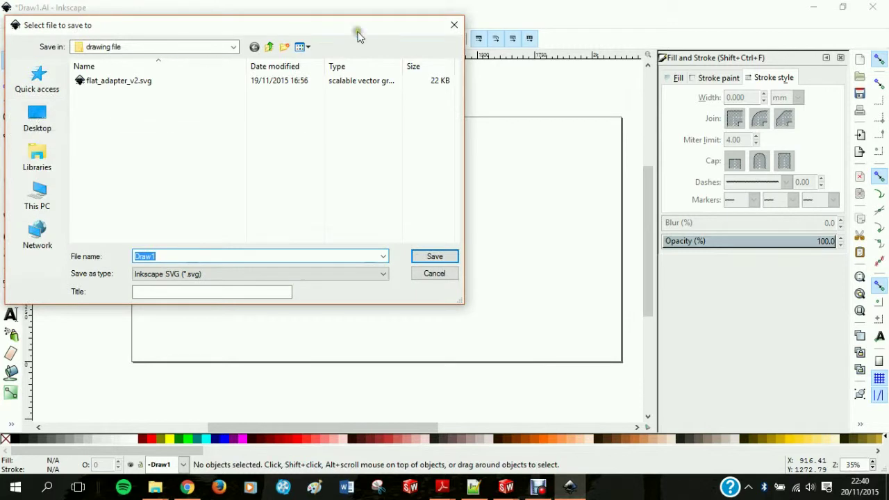
left_click(455, 25)
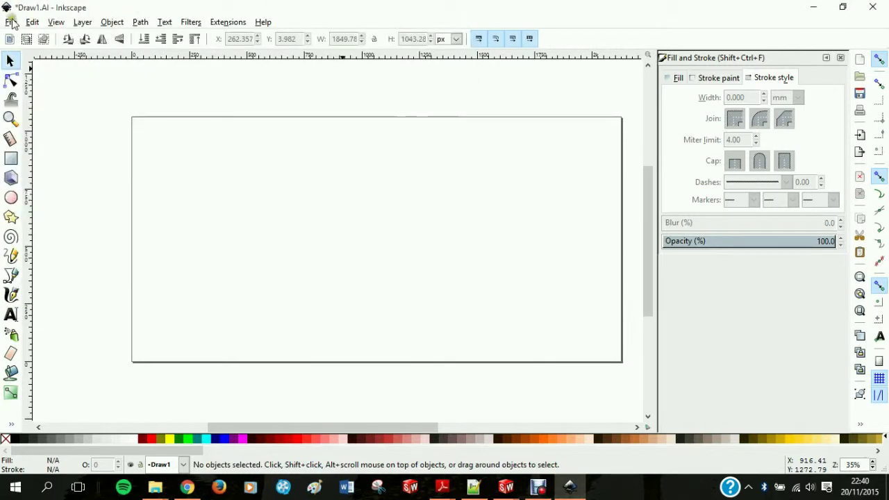
left_click(12, 22)
left_click(26, 102)
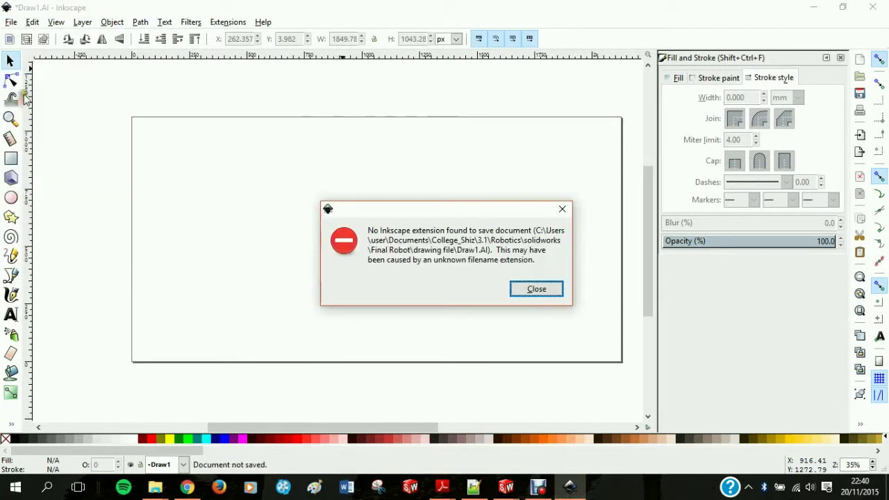
left_click(548, 292)
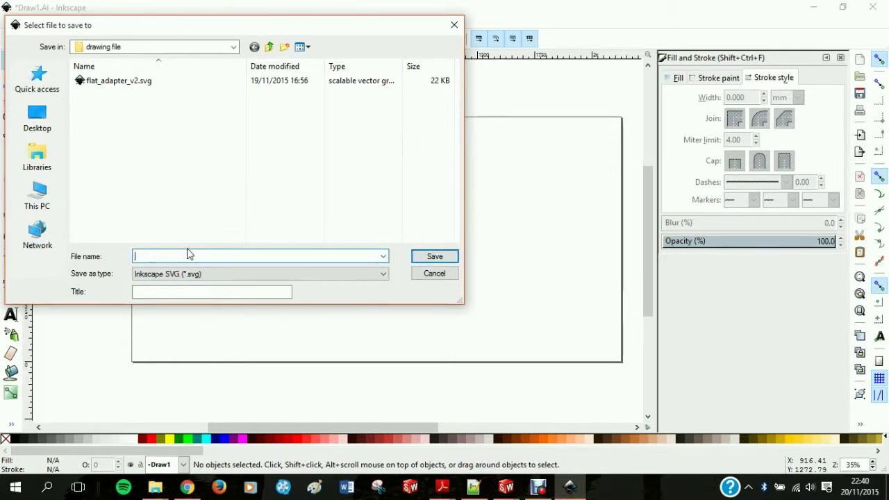
Step: Save the drawing as final_robot.pdf in PDF format and close the Fill and Stroke panel
type("flan")
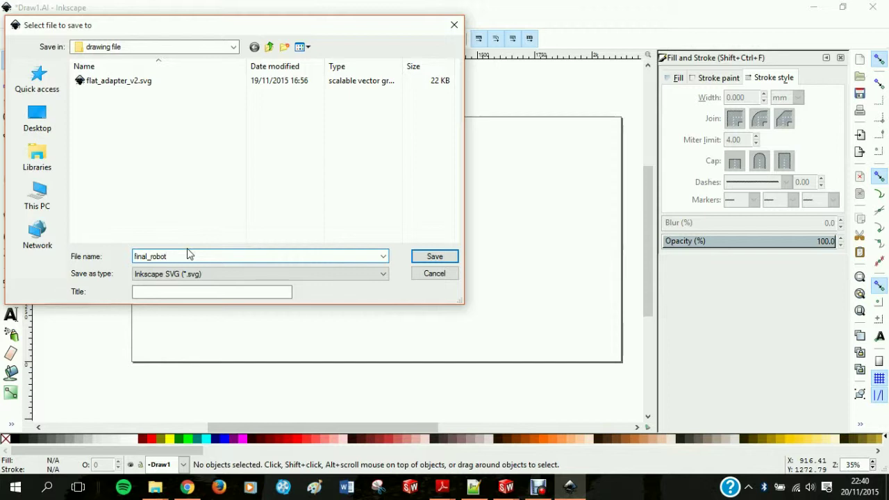
left_click(200, 275)
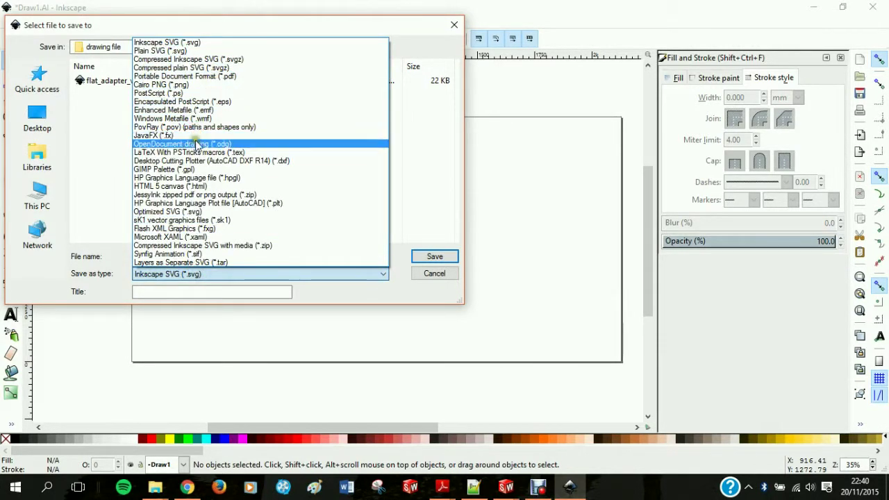
left_click(187, 76)
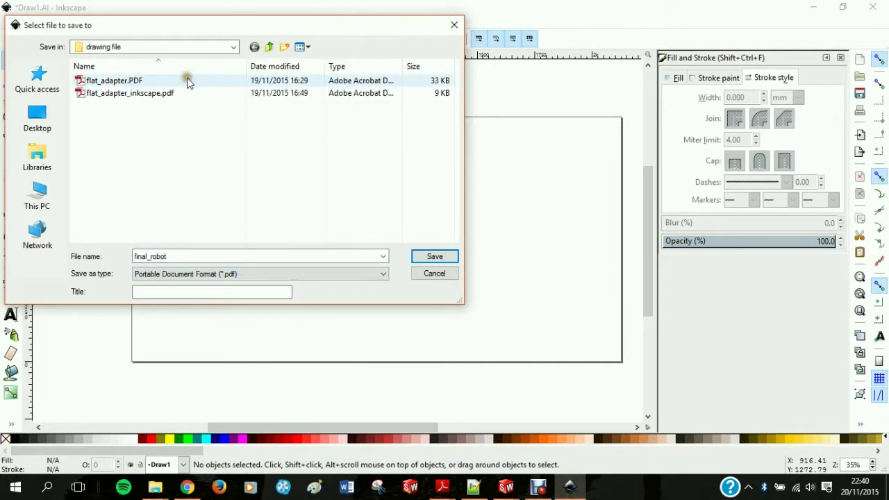
double_click(187, 256)
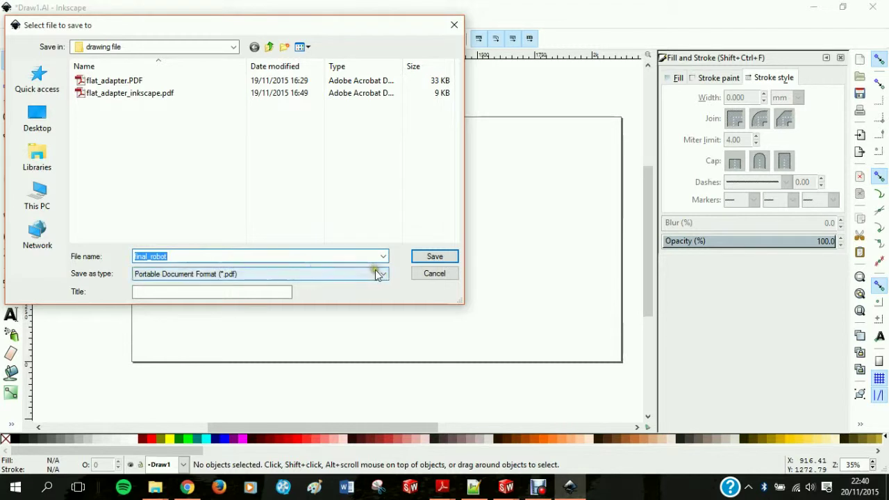
left_click(429, 256)
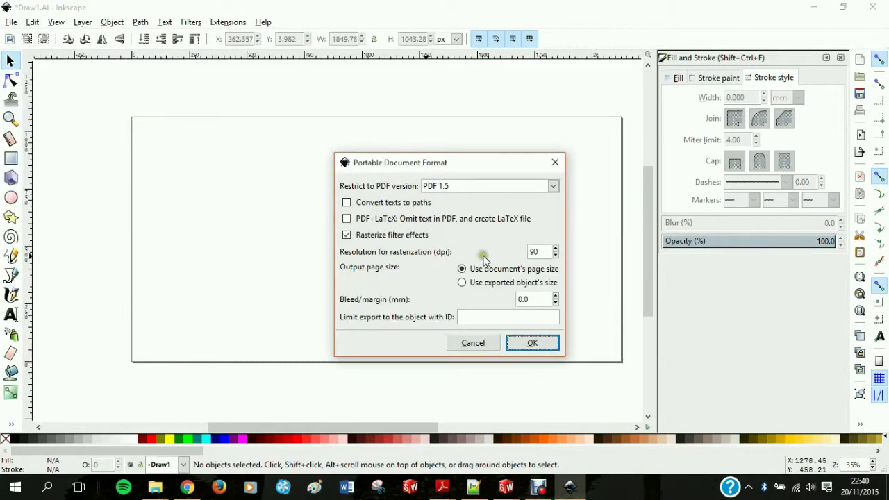
left_click(531, 345)
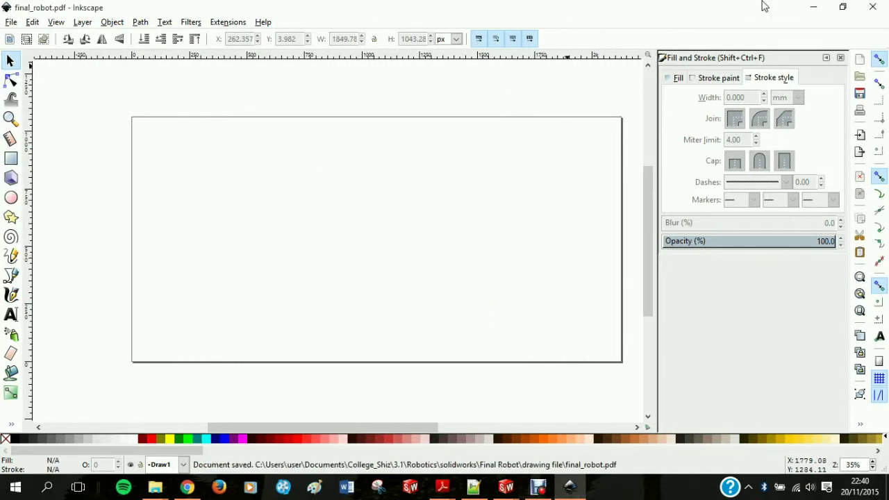
left_click(841, 58)
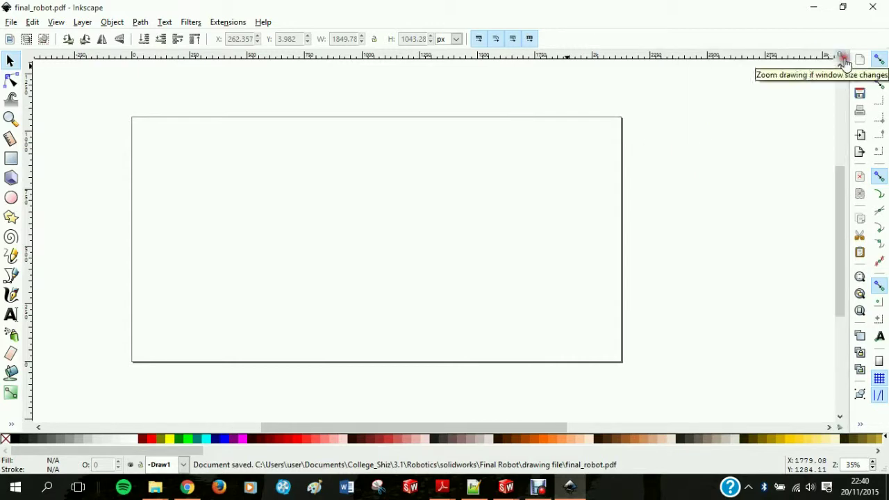
Step: Minimize Inkscape, restore the Drawing Software Explorer window, and open Documents
left_click(812, 7)
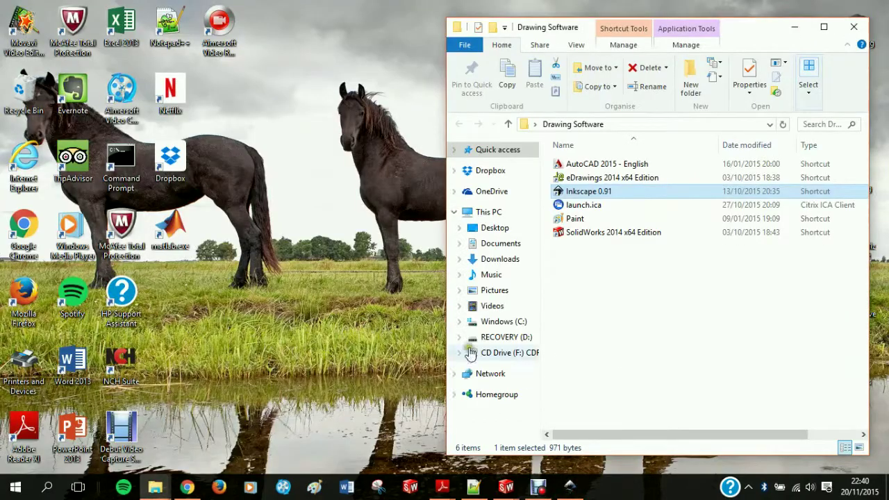
left_click(794, 26)
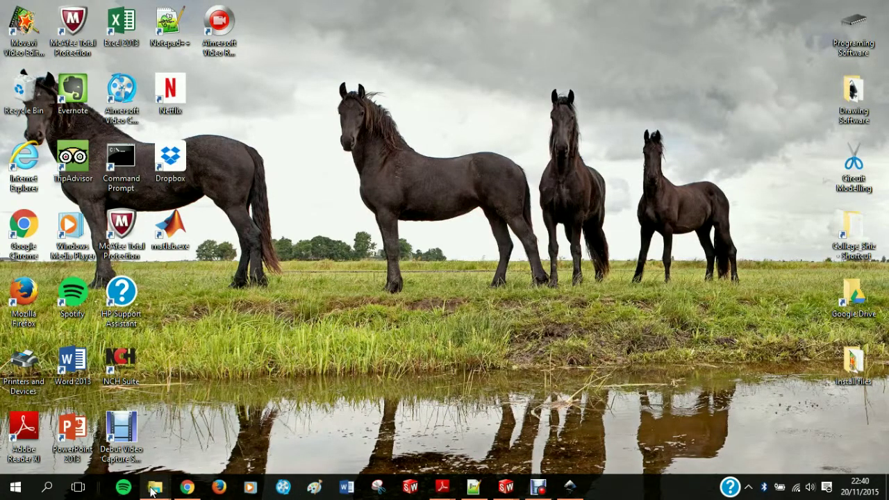
mouse_move(153, 491)
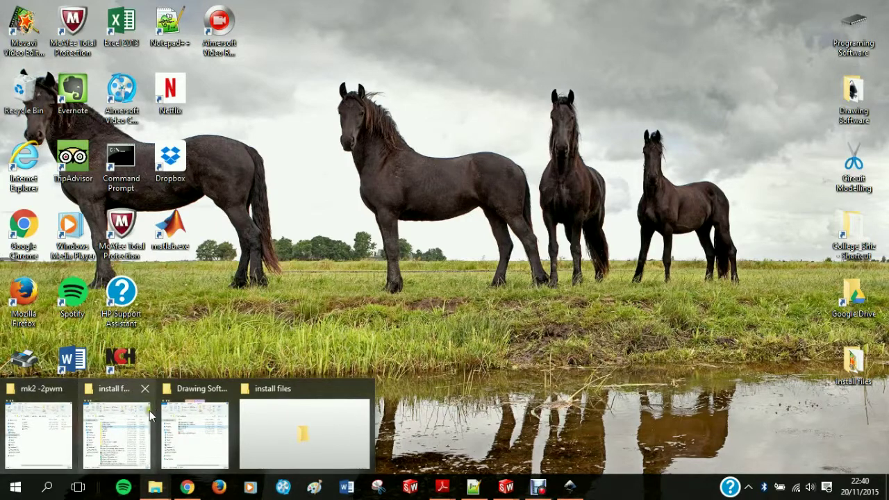
left_click(195, 433)
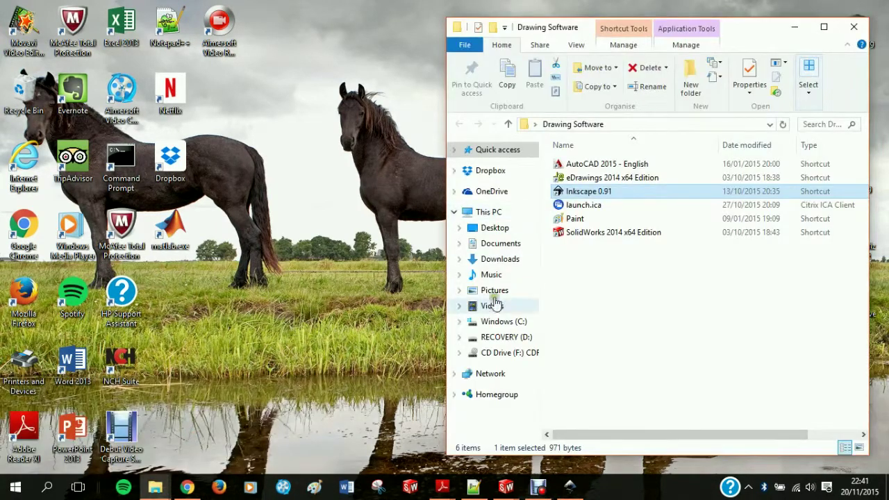
left_click(502, 245)
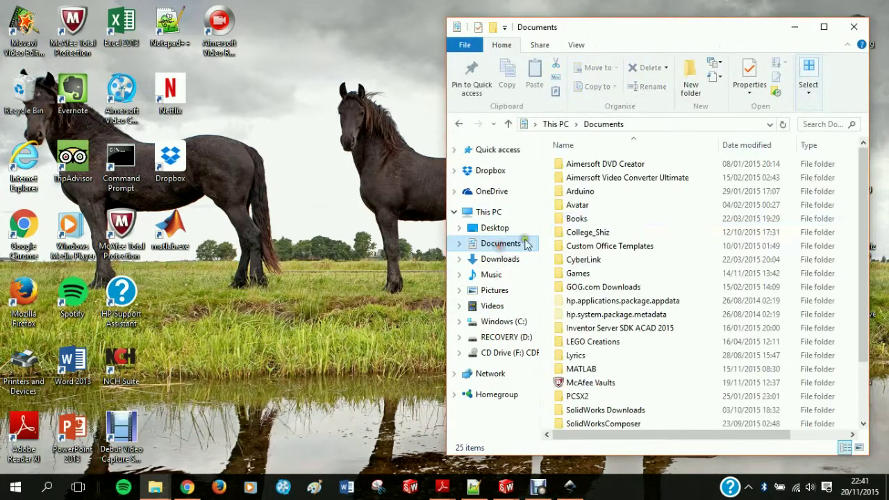
Step: Navigate College_Shiz > 3.1 > Robotics > solidworks > Final Robot > drawing file and select final_robot.pdf
double_click(588, 232)
double_click(580, 191)
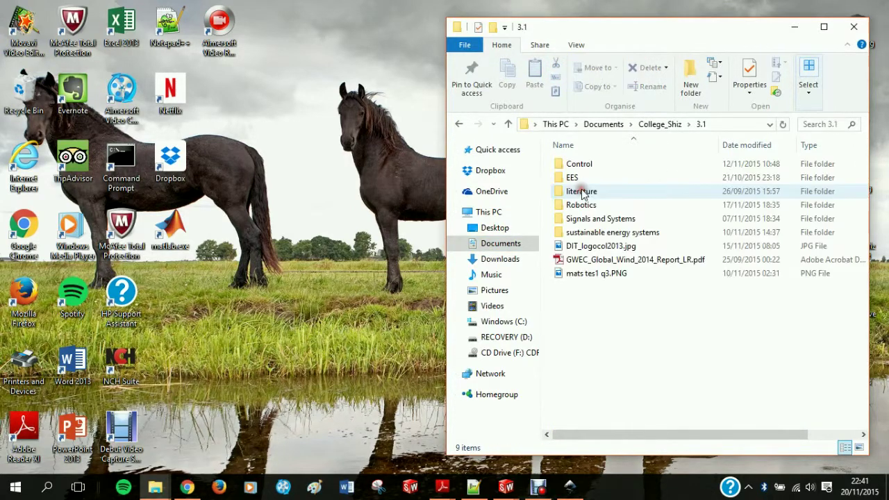
double_click(581, 205)
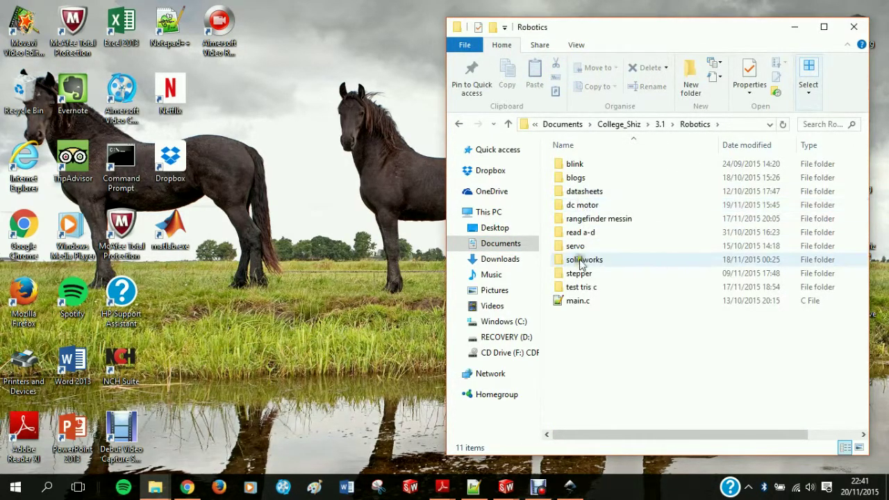
double_click(590, 261)
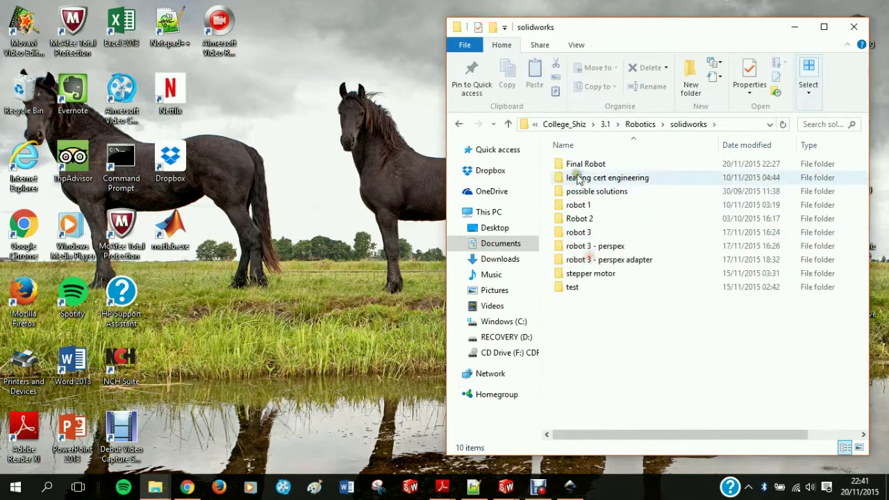
double_click(584, 165)
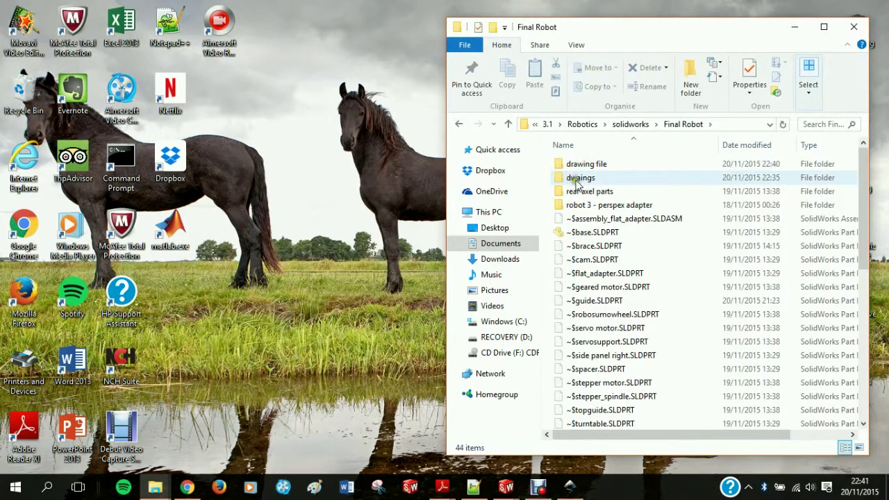
double_click(576, 182)
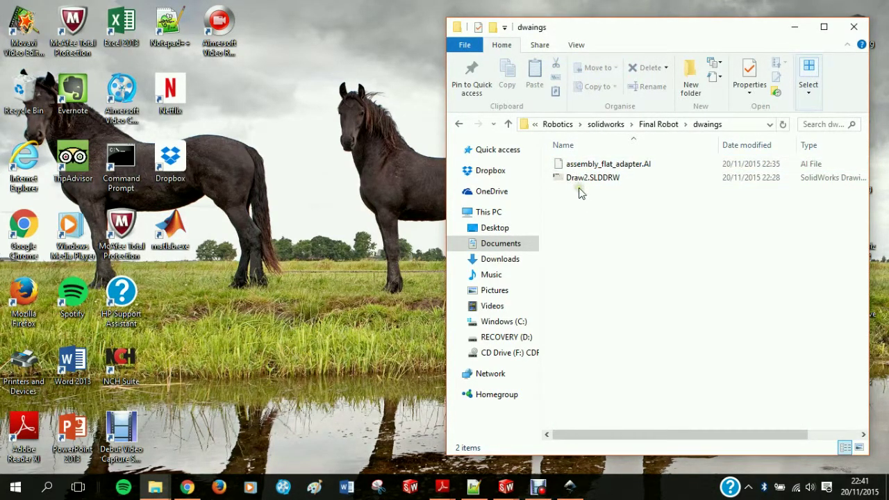
key("BackSpace")
double_click(611, 165)
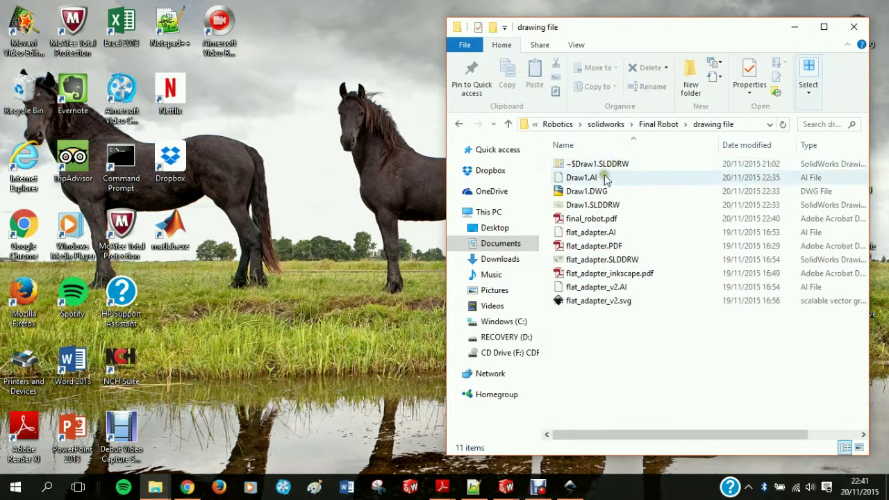
left_click(590, 219)
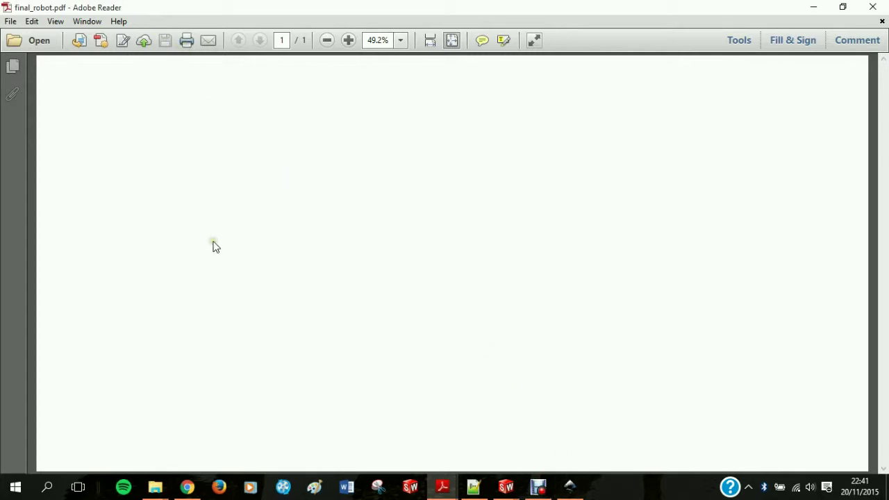
Step: Zoom in on the single final_robot.pdf page in Adobe Reader
scroll(213, 246, "up", 9, "ctrl")
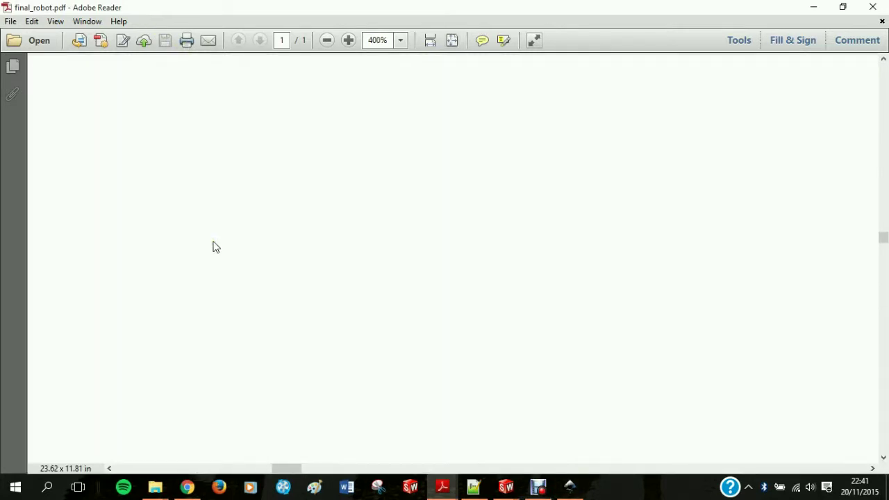
scroll(214, 247, "up", 3, "ctrl")
scroll(214, 246, "down", 4, "ctrl")
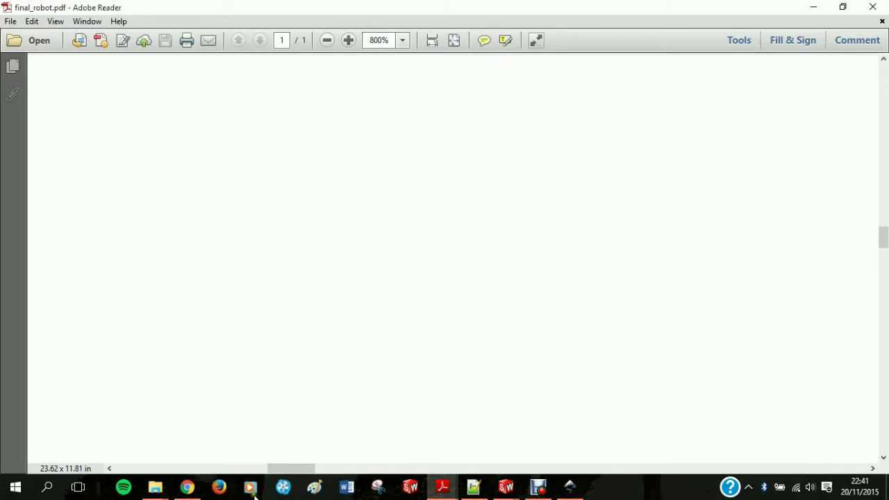